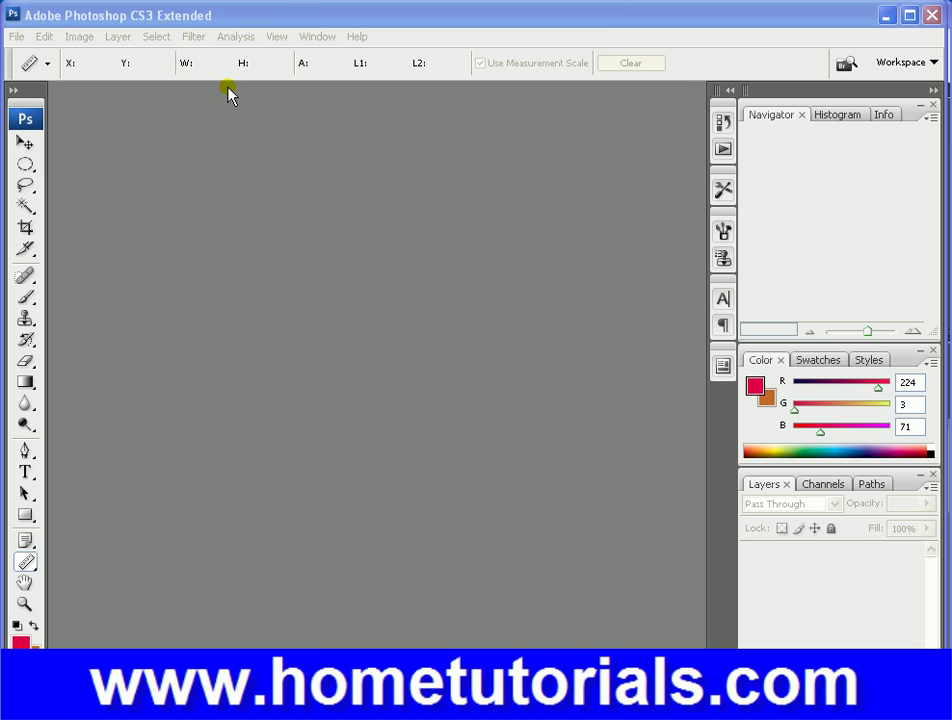
Step: Bring Photoshop to the front and look through the Analysis menu, then close it
{"action": "left_click", "coordinate": [273, 9]}
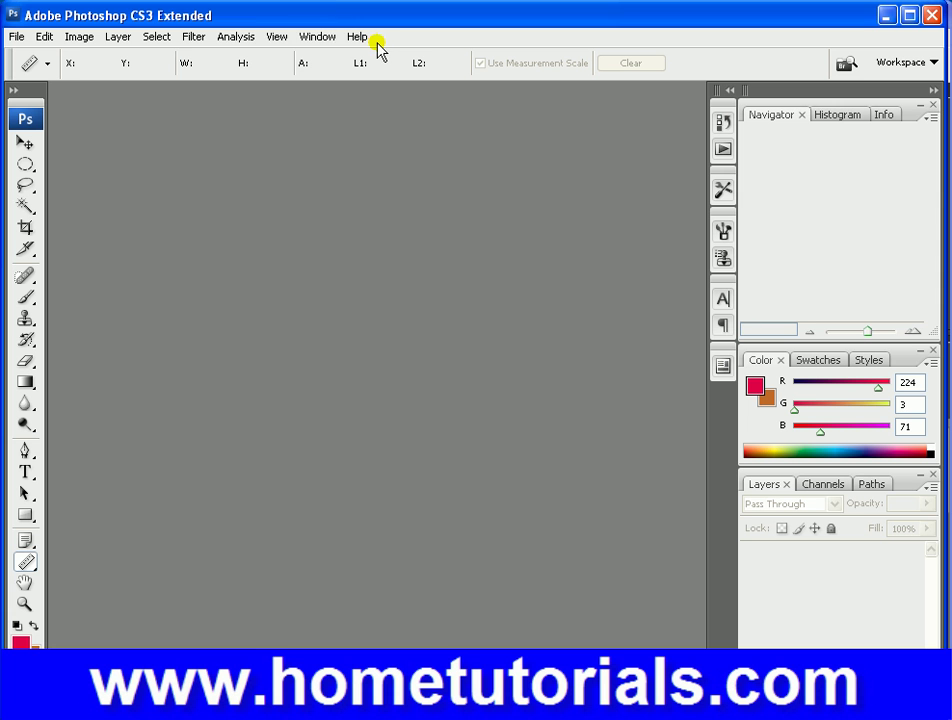
{"action": "left_click", "coordinate": [246, 40]}
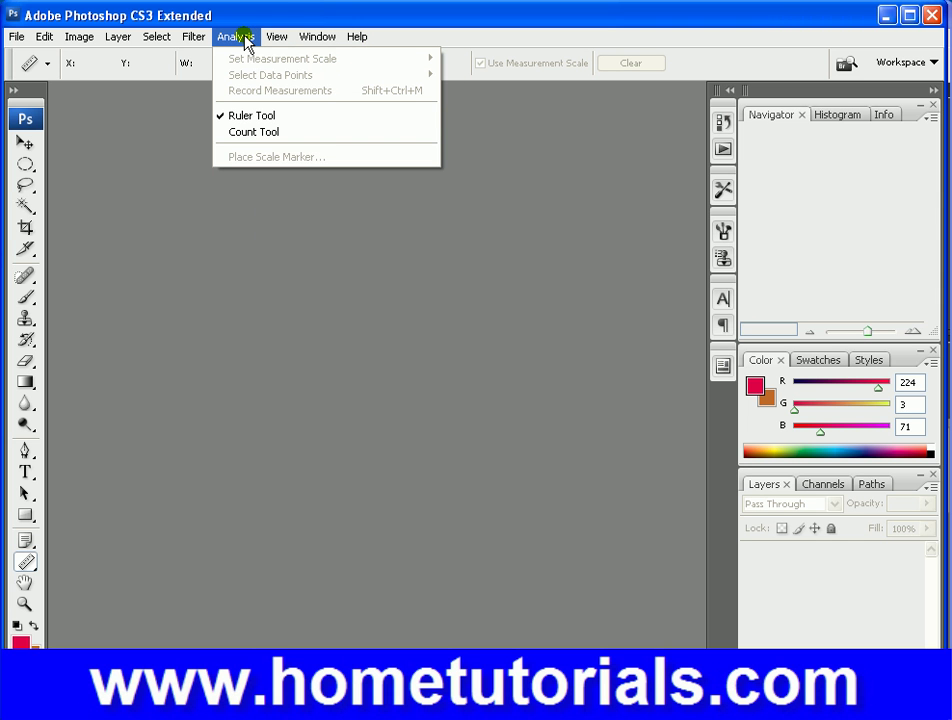
{"action": "left_click", "coordinate": [603, 427]}
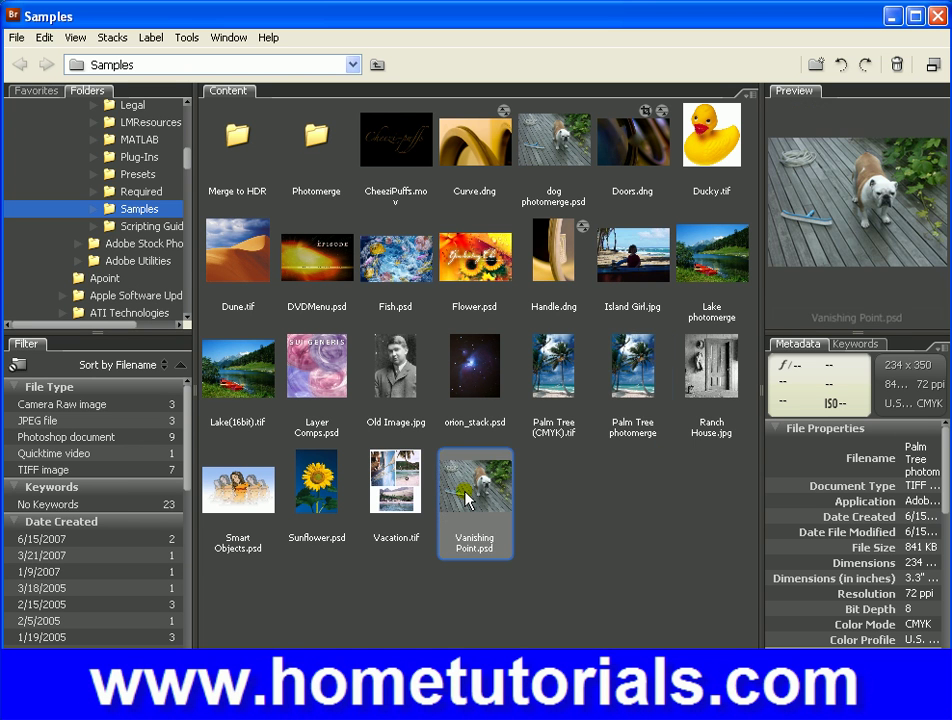
Step: Open Vanishing Point.psd from Bridge's Samples folder in Photoshop
{"action": "double_click", "coordinate": [466, 500]}
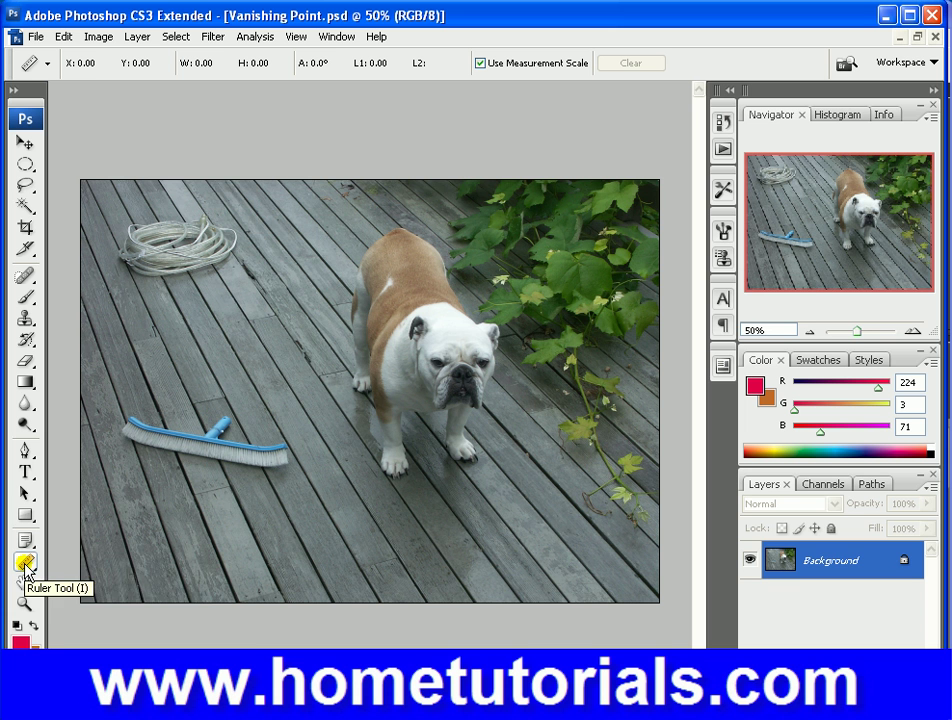
{"action": "left_click", "coordinate": [26, 566]}
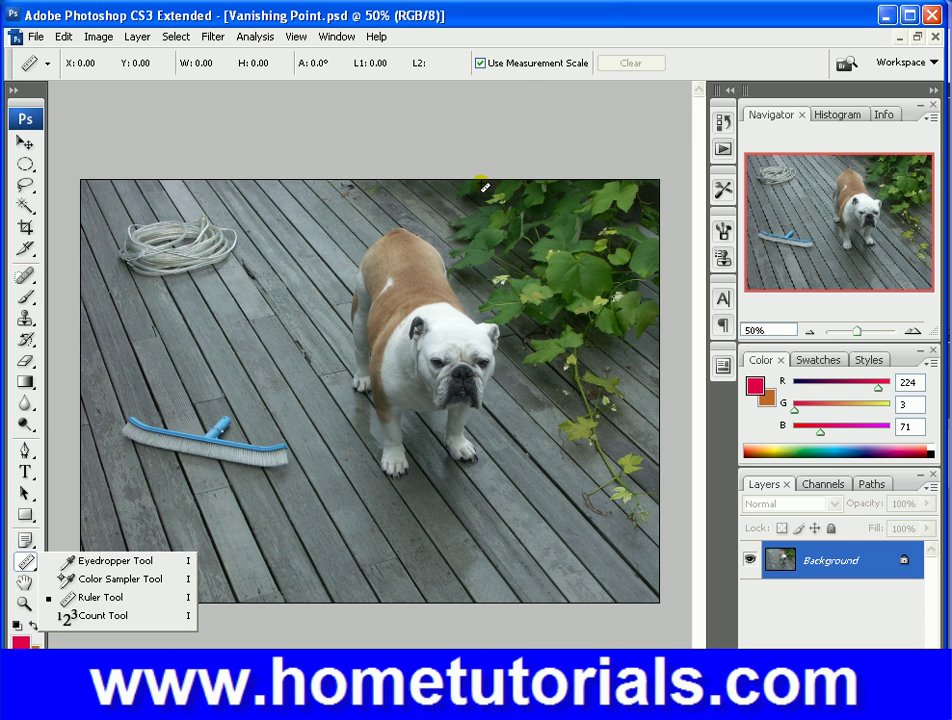
{"action": "left_click", "coordinate": [509, 22]}
{"action": "left_click", "coordinate": [425, 17]}
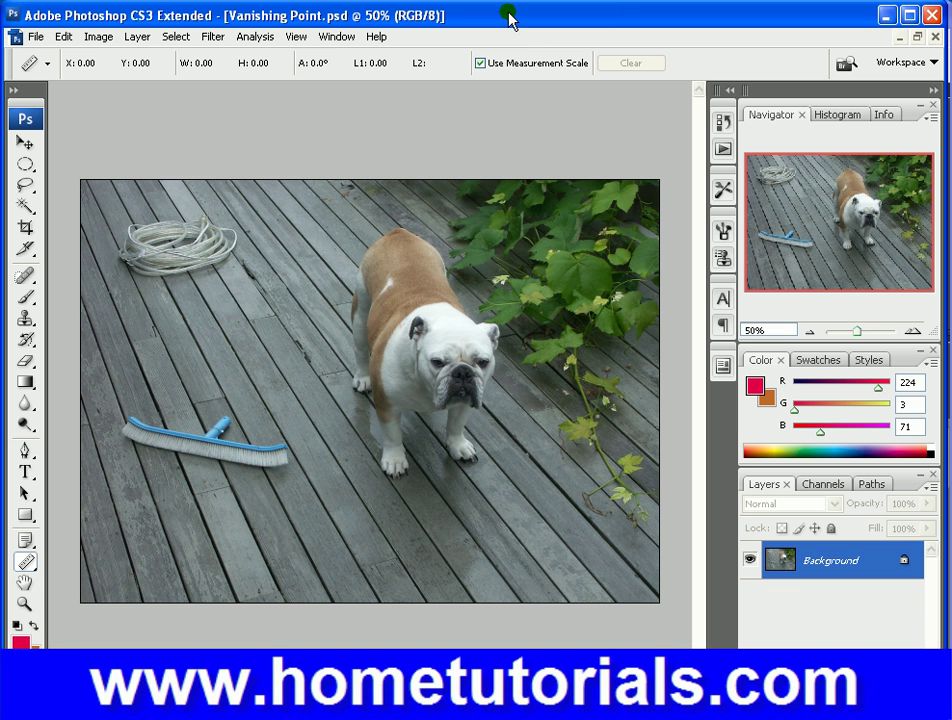
{"action": "left_click", "coordinate": [258, 37]}
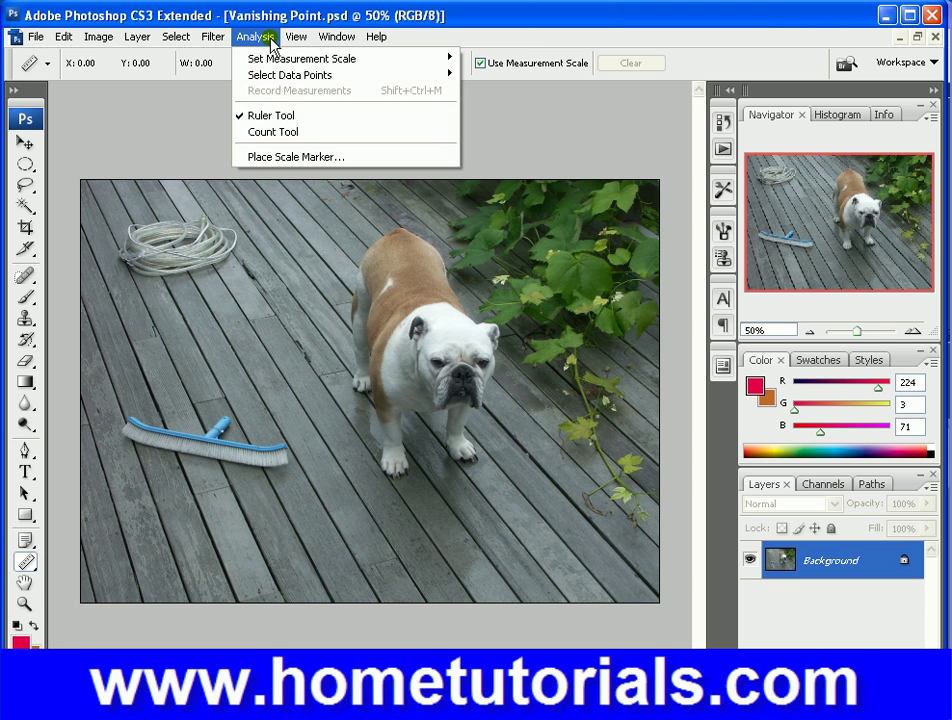
{"action": "left_click", "coordinate": [288, 113]}
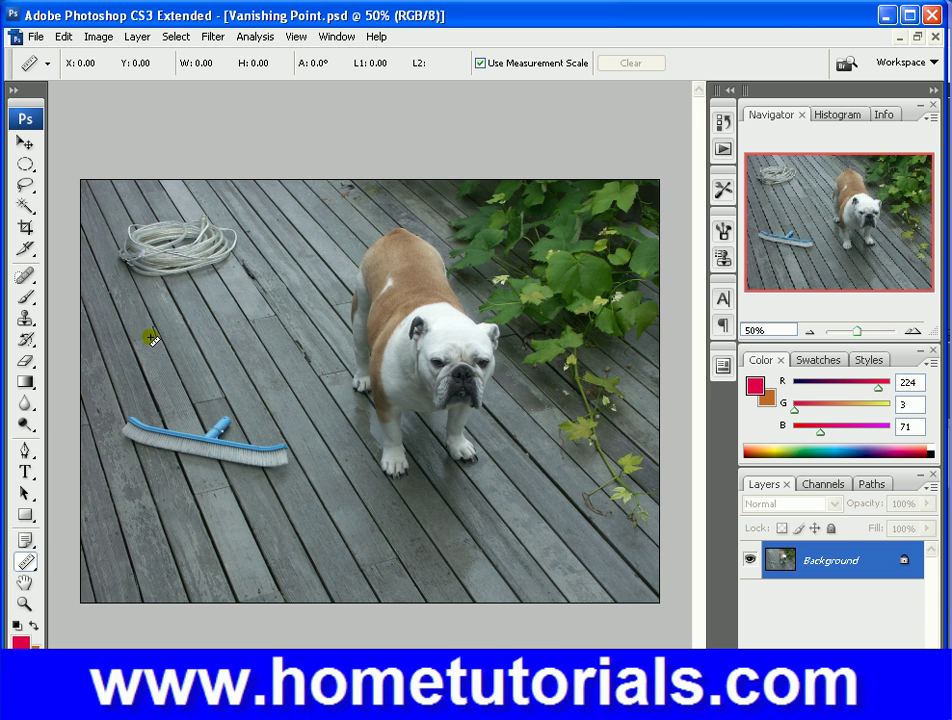
Step: Draw three Ruler measurements, the last along the broom reading 319.67 at -10.8°
{"action": "mouse_move", "coordinate": [150, 338]}
{"action": "left_mouse_down"}
{"action": "mouse_move", "coordinate": [159, 389]}
{"action": "mouse_move", "coordinate": [196, 427]}
{"action": "mouse_move", "coordinate": [217, 490]}
{"action": "left_mouse_up"}
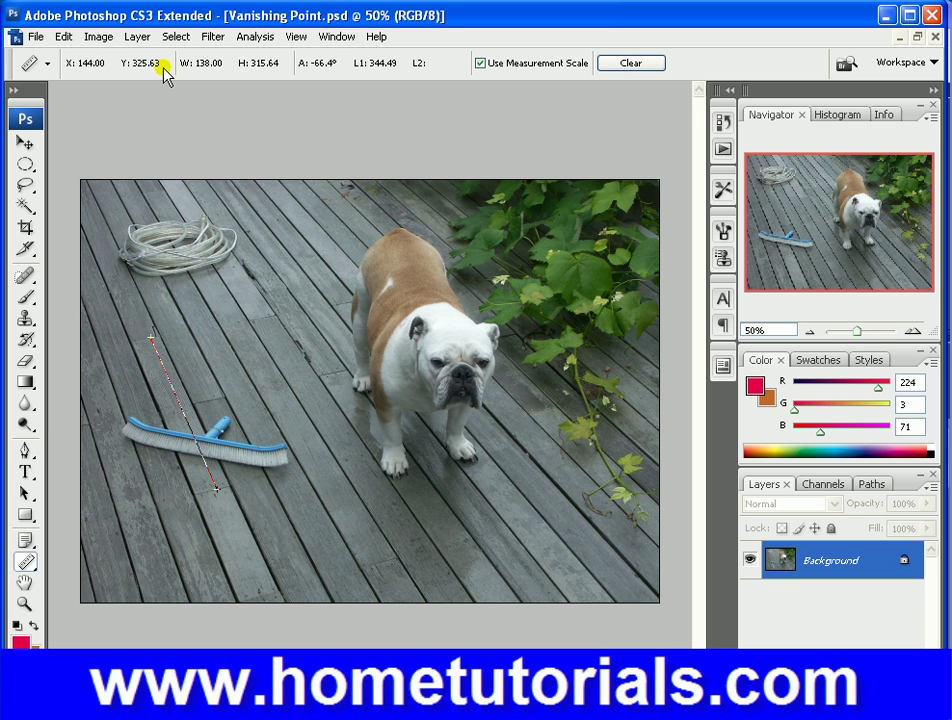
{"action": "left_click_drag", "start_coordinate": [247, 287], "coordinate": [157, 362]}
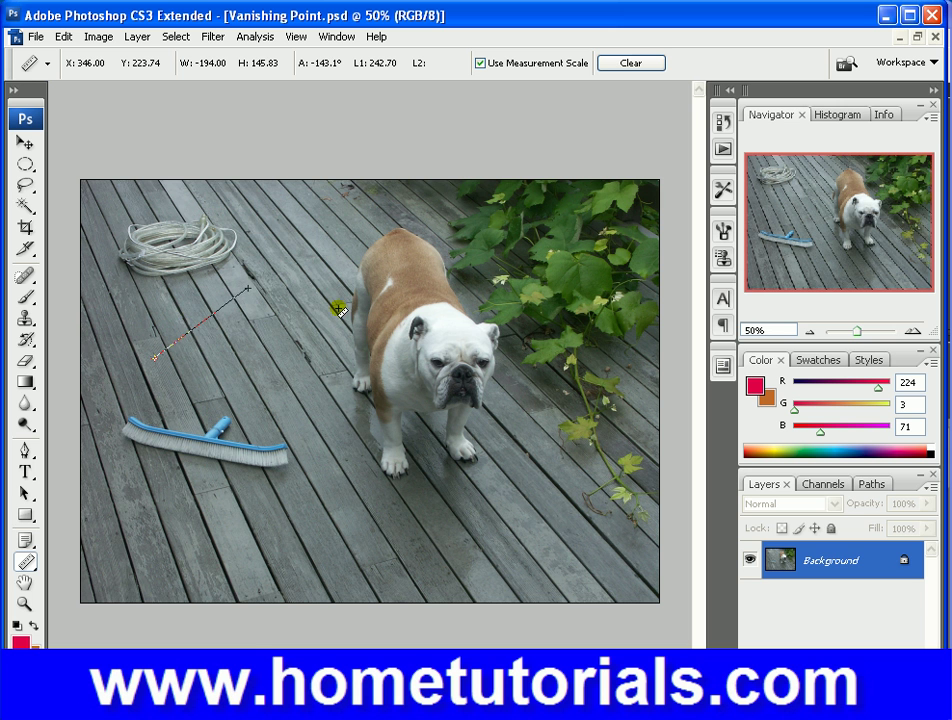
{"action": "left_click_drag", "start_coordinate": [133, 420], "coordinate": [284, 449]}
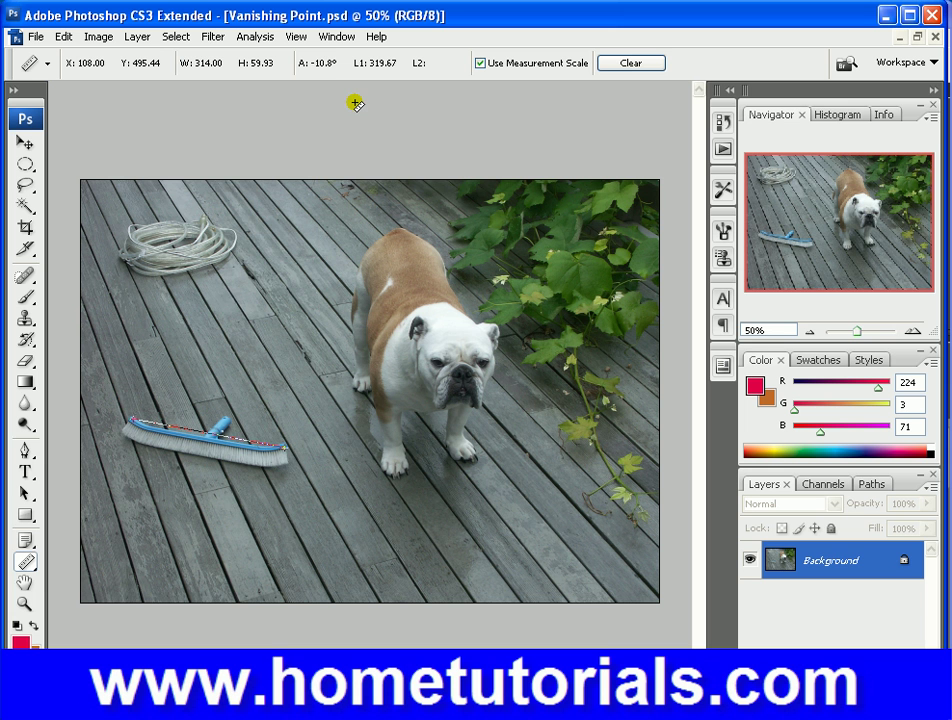
Step: With the Move tool, show the Info tab and dismiss the locked Background warning
{"action": "left_click", "coordinate": [20, 143]}
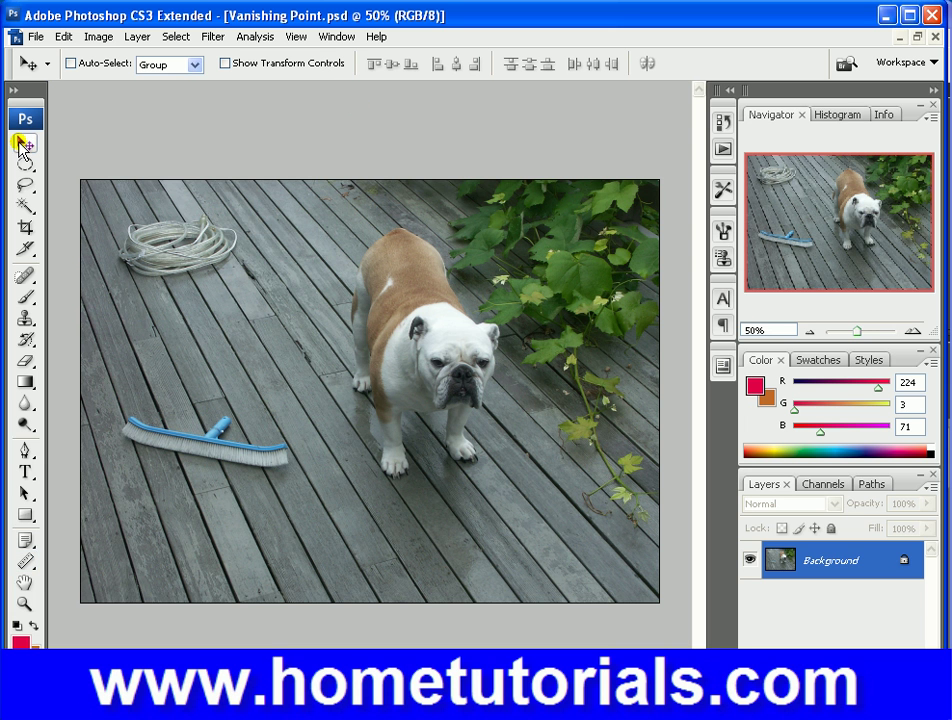
{"action": "left_click", "coordinate": [842, 118]}
{"action": "left_click", "coordinate": [876, 118]}
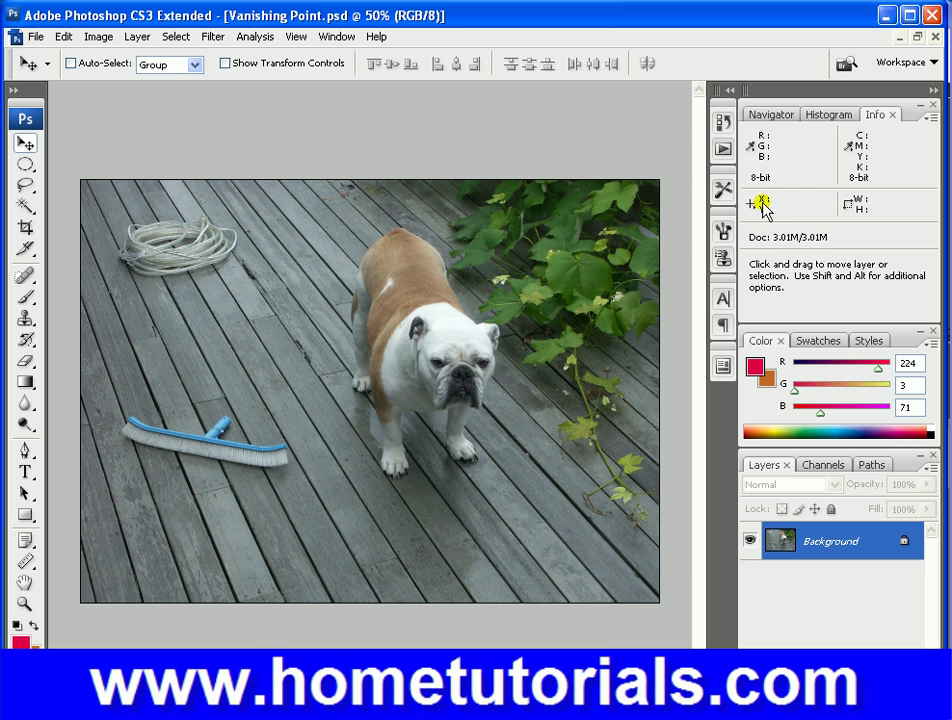
{"action": "left_click_drag", "start_coordinate": [542, 222], "coordinate": [485, 334]}
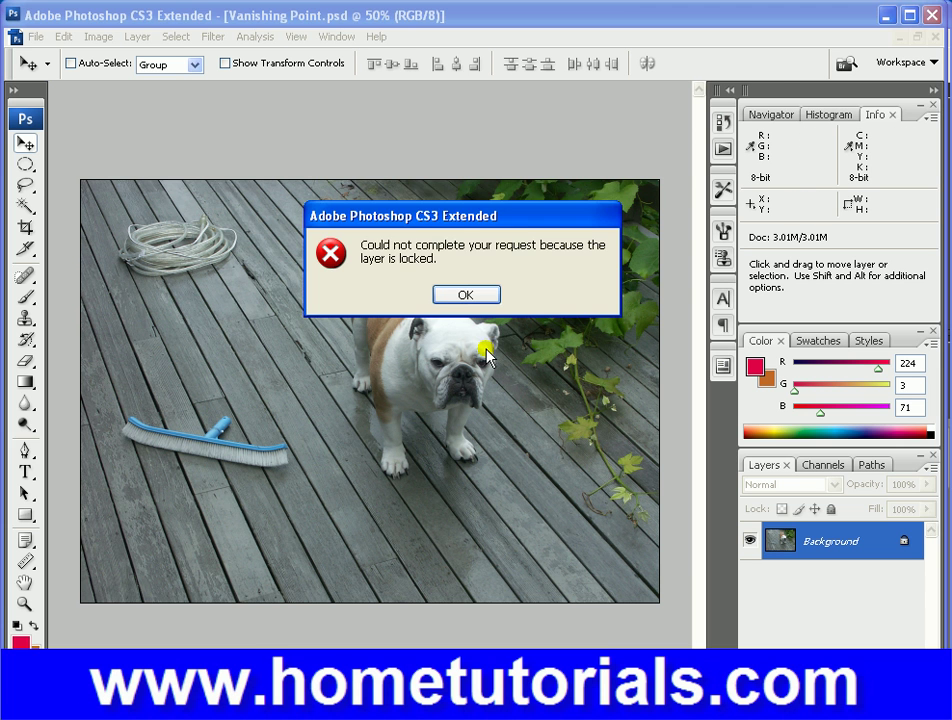
{"action": "left_click", "coordinate": [474, 297]}
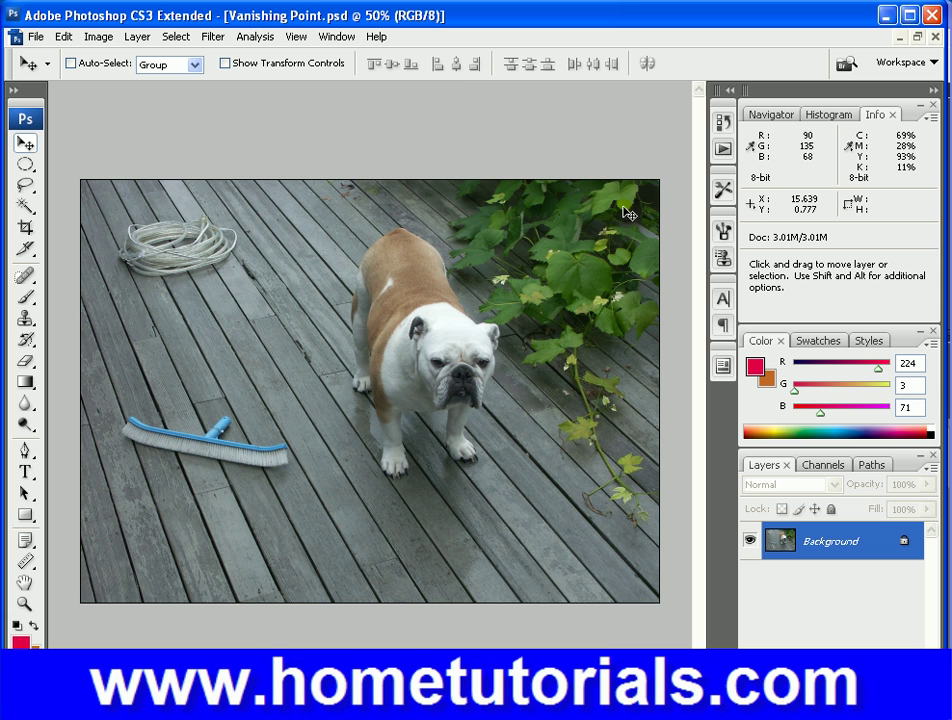
Step: Use the Count Tool to mark two leaves, three vine points, two broom points and the rope
{"action": "left_click", "coordinate": [256, 37]}
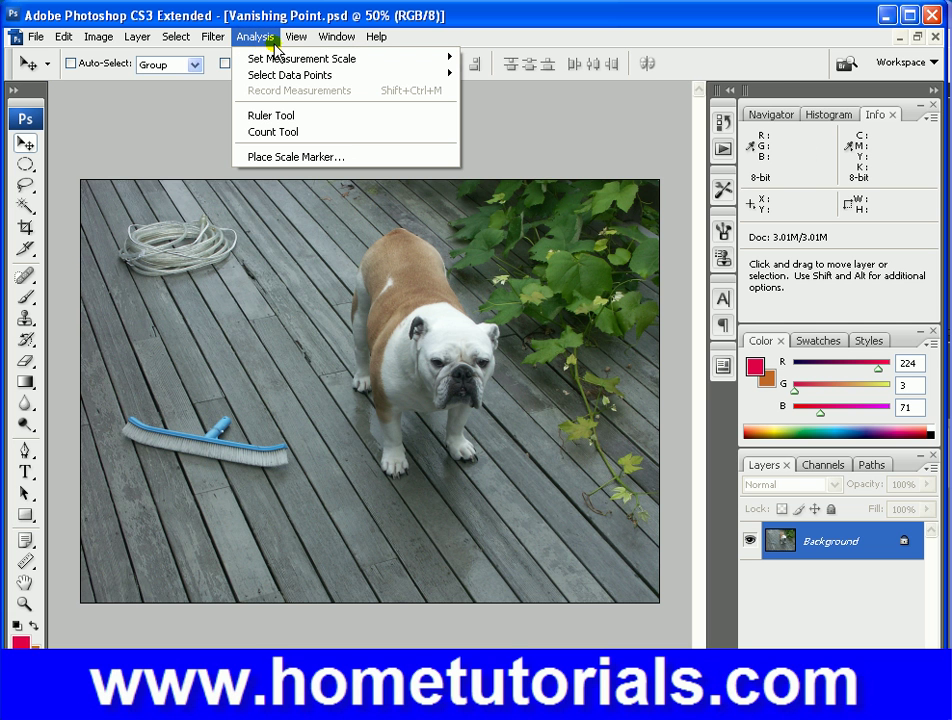
{"action": "left_click", "coordinate": [328, 133]}
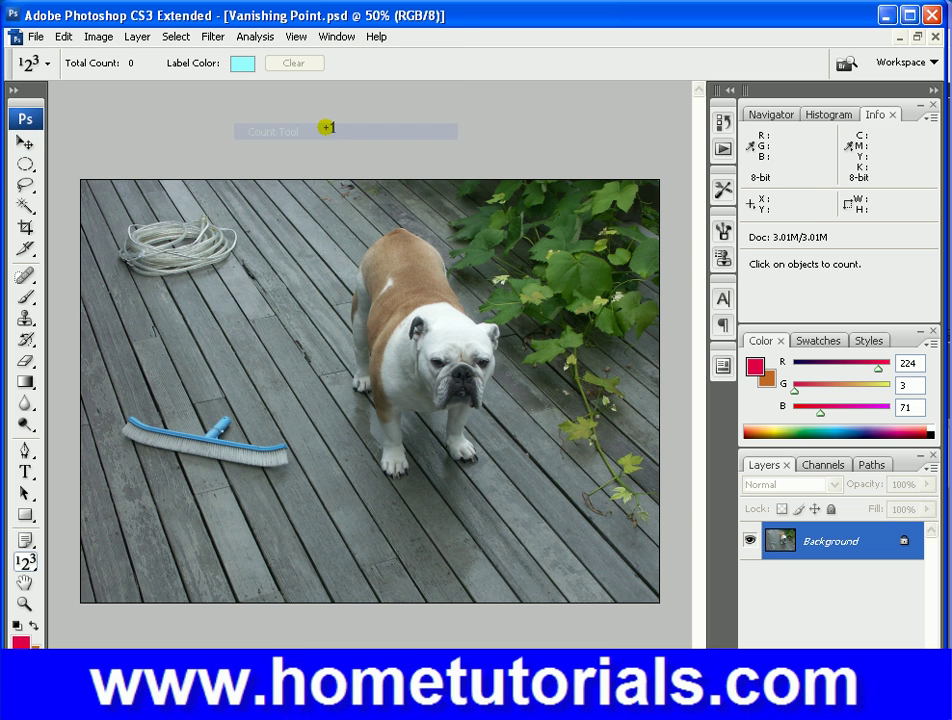
{"action": "left_click", "coordinate": [568, 263]}
{"action": "left_click", "coordinate": [493, 236]}
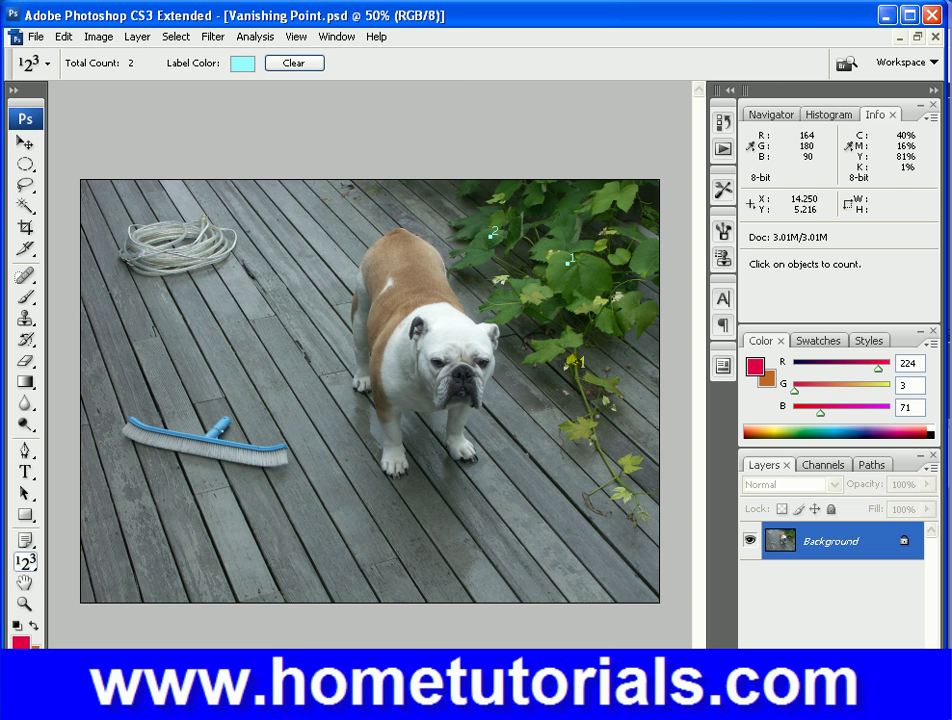
{"action": "left_click", "coordinate": [578, 354]}
{"action": "left_click", "coordinate": [588, 431]}
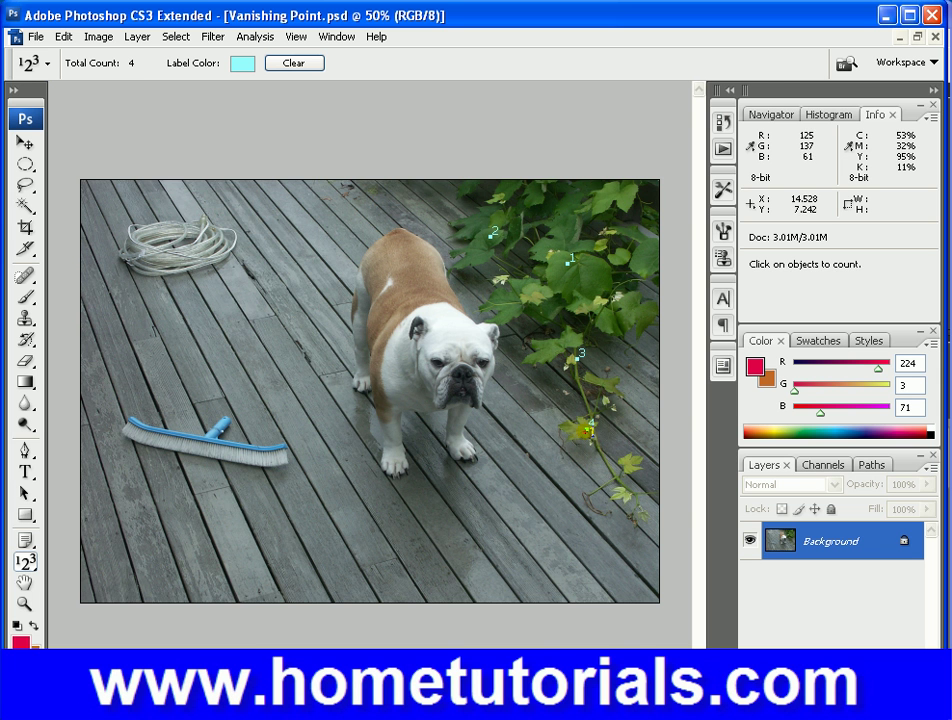
{"action": "left_click", "coordinate": [622, 492]}
{"action": "left_click", "coordinate": [230, 437]}
{"action": "left_click", "coordinate": [166, 437]}
{"action": "left_click", "coordinate": [156, 255]}
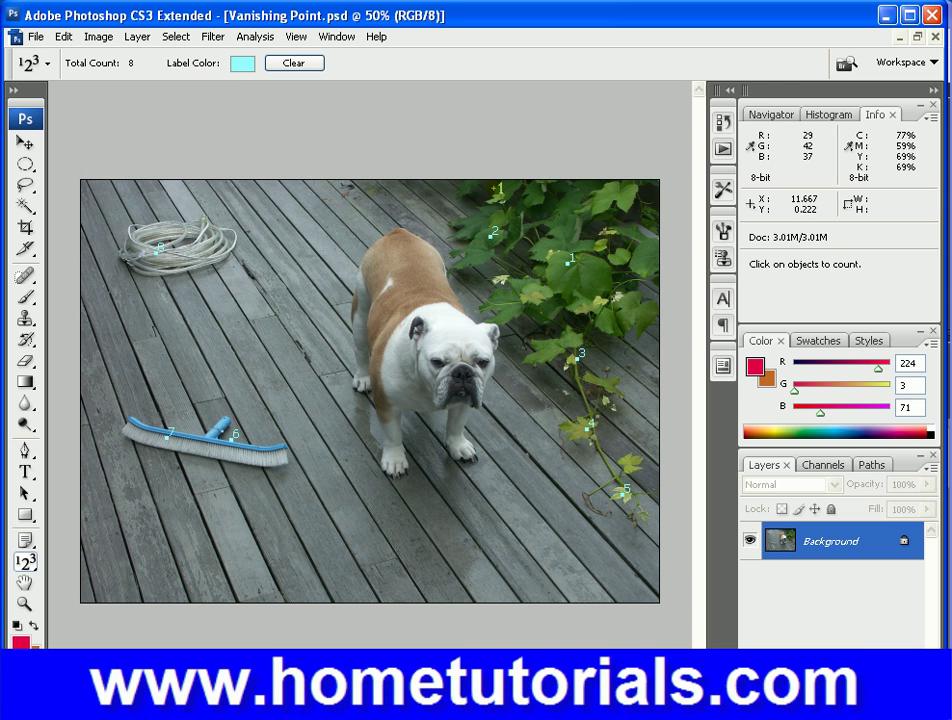
{"action": "left_click", "coordinate": [300, 38]}
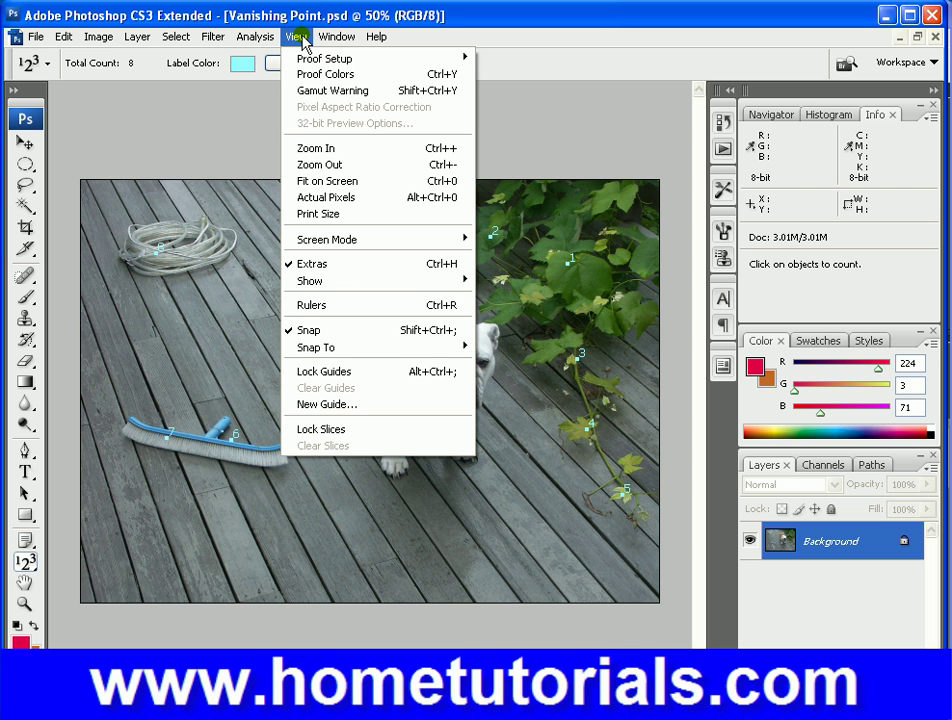
Step: View the photo at actual pixels and move count marker 1 onto the deck
{"action": "mouse_move", "coordinate": [319, 61]}
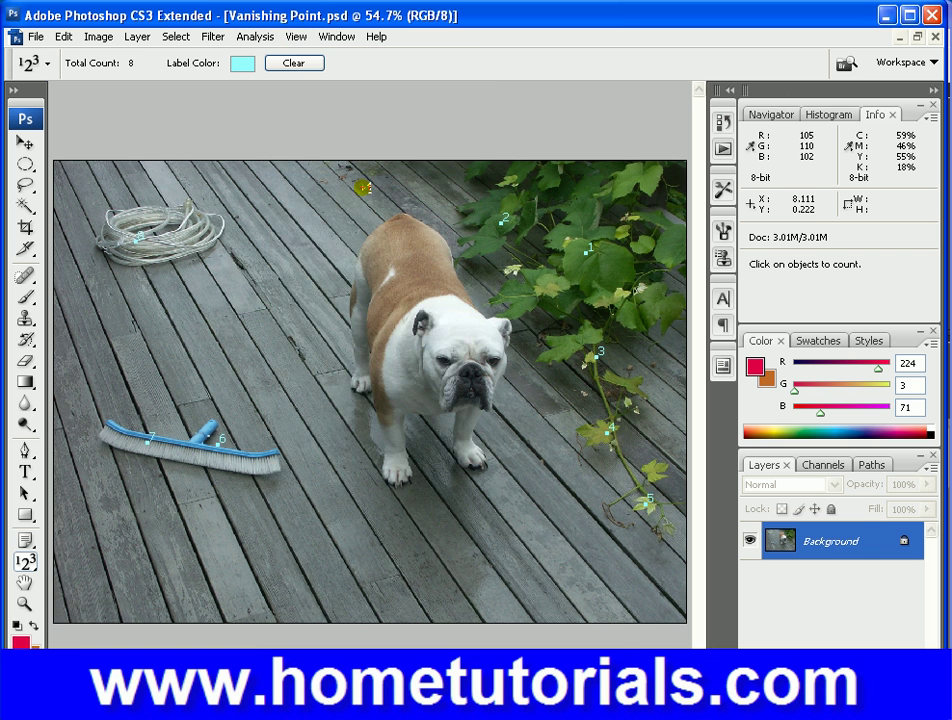
{"action": "left_click", "coordinate": [293, 40]}
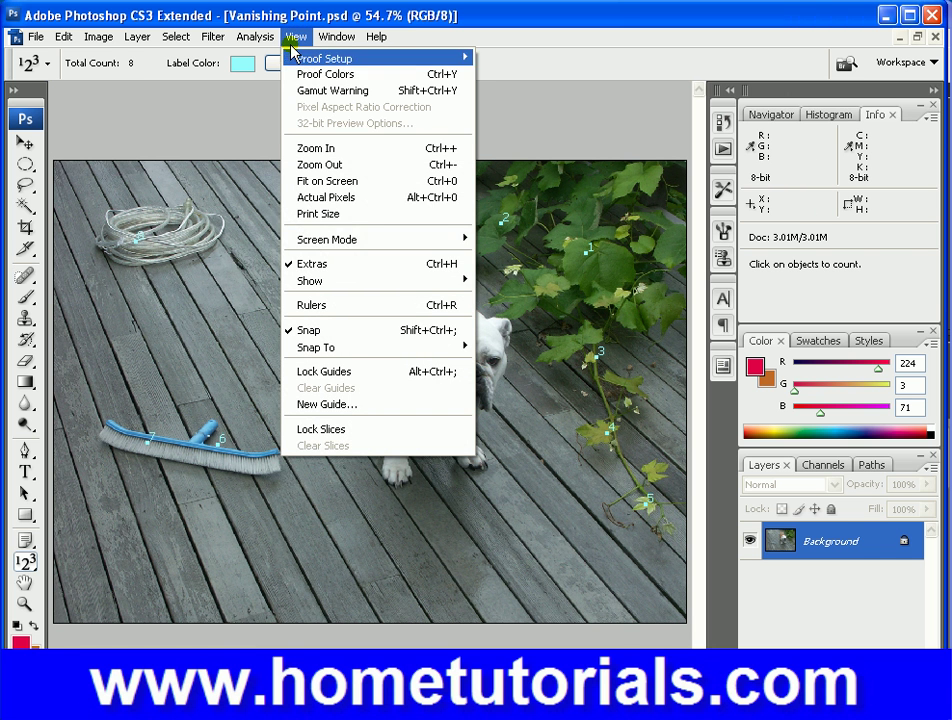
{"action": "left_click", "coordinate": [363, 199]}
{"action": "mouse_move", "coordinate": [368, 208]}
{"action": "left_mouse_down"}
{"action": "mouse_move", "coordinate": [748, 395]}
{"action": "mouse_move", "coordinate": [444, 319]}
{"action": "mouse_move", "coordinate": [272, 174]}
{"action": "mouse_move", "coordinate": [285, 181]}
{"action": "left_mouse_up"}
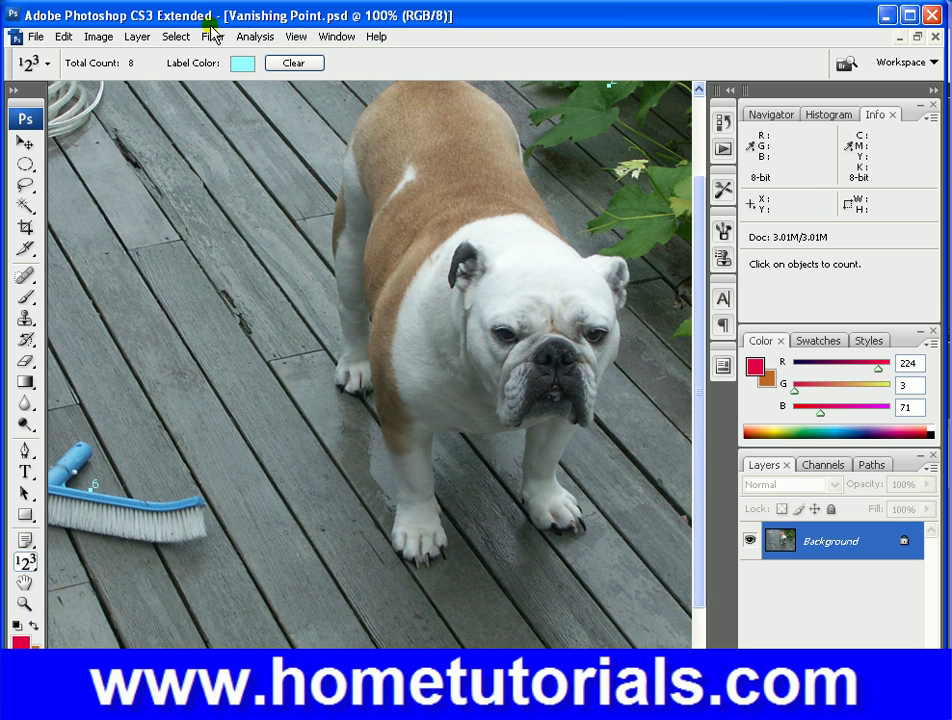
{"action": "left_click", "coordinate": [292, 37]}
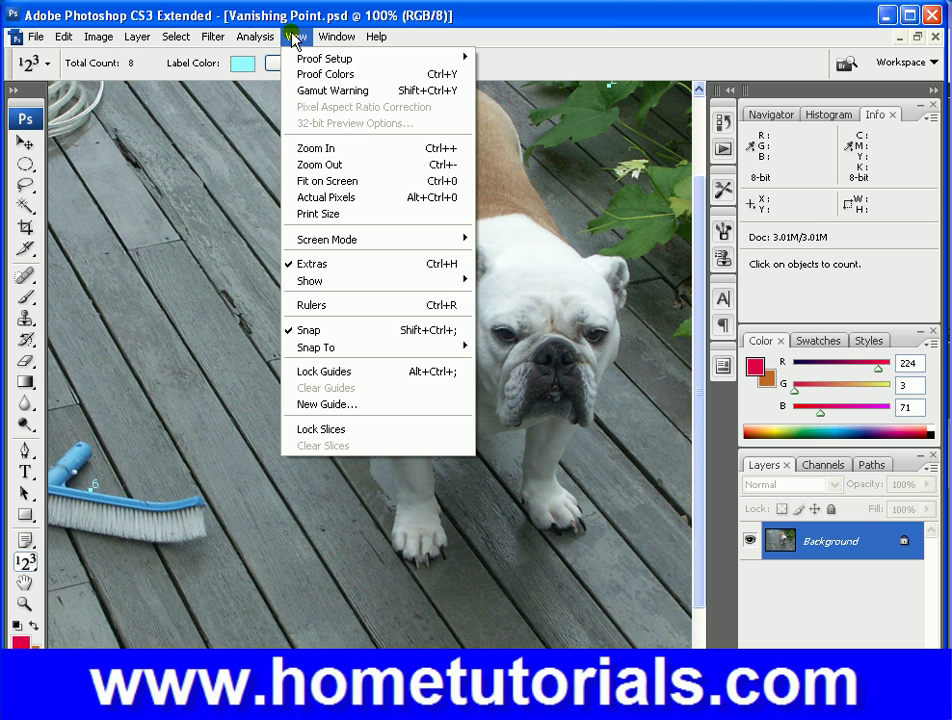
{"action": "left_click", "coordinate": [351, 197]}
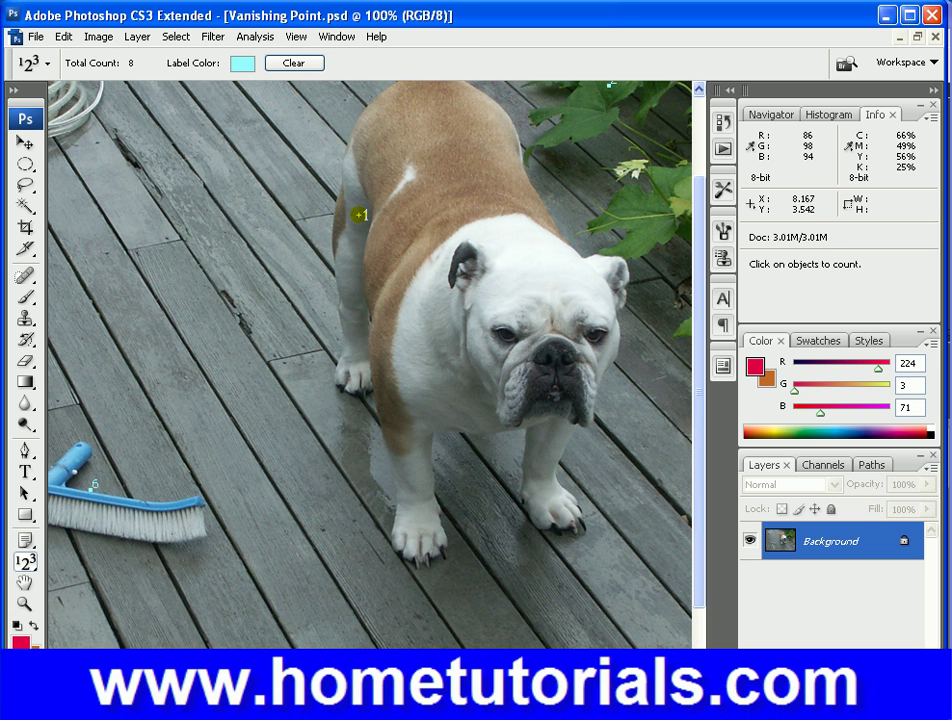
Step: Turn on the grid overlay with View > Show > Grid
{"action": "left_click", "coordinate": [285, 38]}
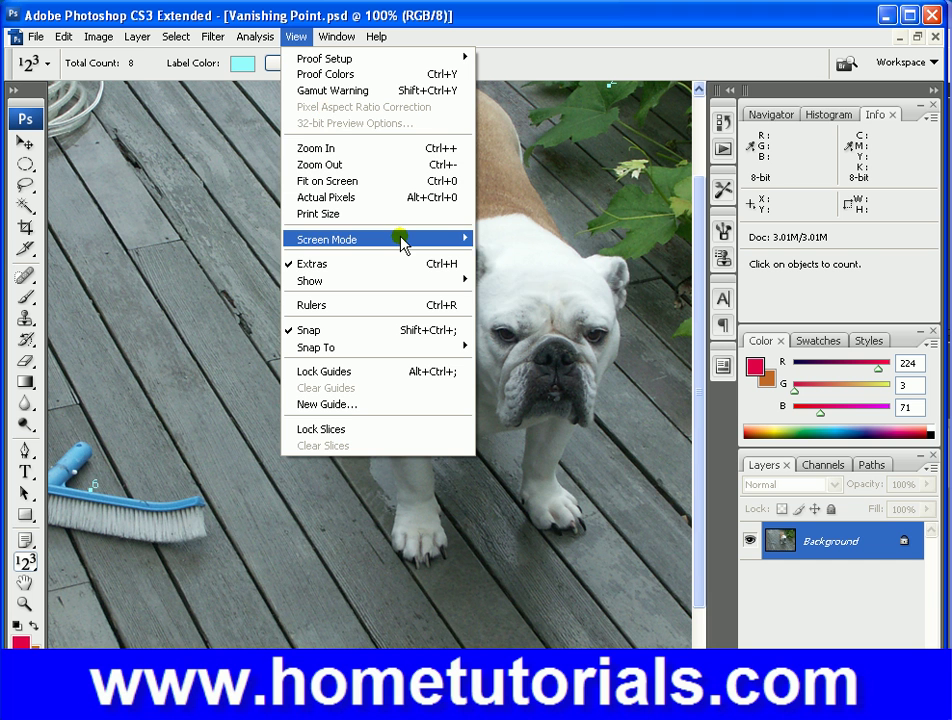
{"action": "mouse_move", "coordinate": [401, 238]}
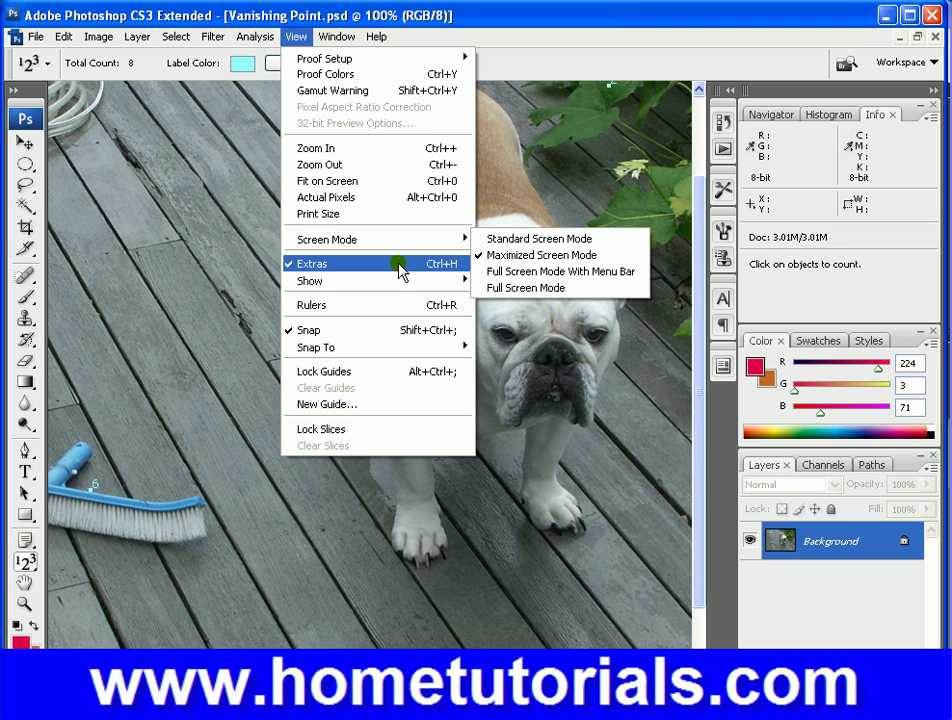
{"action": "mouse_move", "coordinate": [399, 280]}
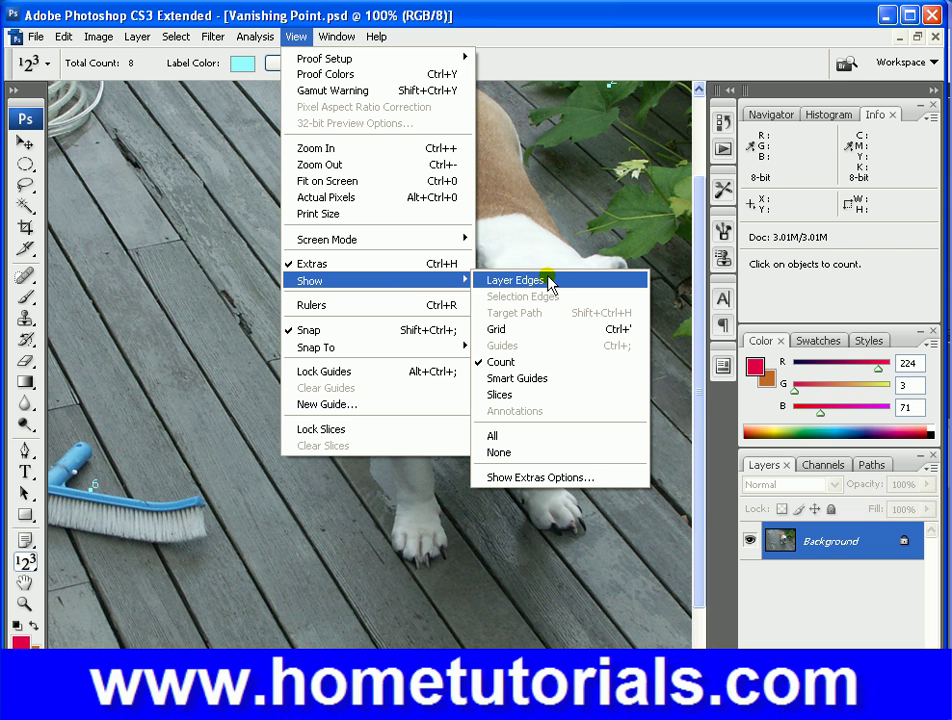
{"action": "left_click", "coordinate": [530, 330]}
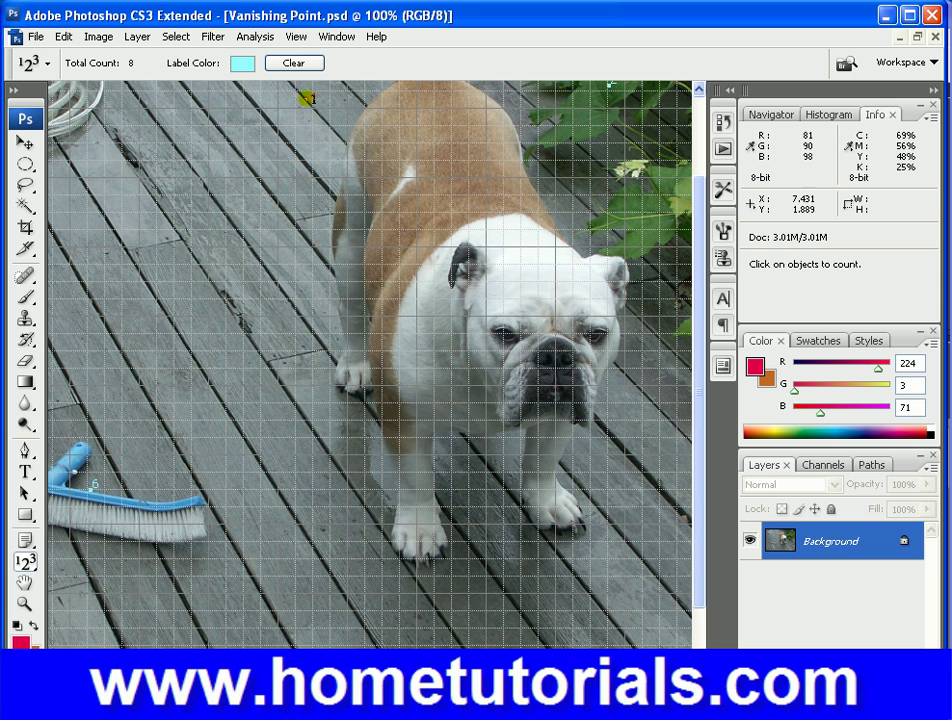
Step: Browse the Filter and View menus without applying anything
{"action": "left_click", "coordinate": [213, 38]}
{"action": "mouse_move", "coordinate": [295, 40]}
{"action": "mouse_move", "coordinate": [397, 284]}
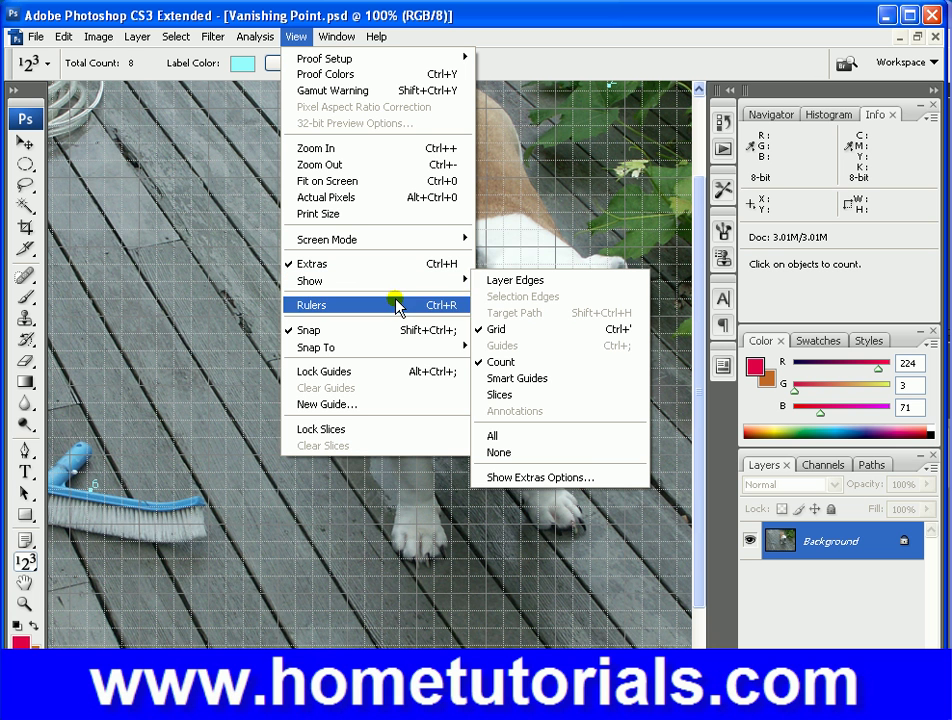
{"action": "mouse_move", "coordinate": [390, 356]}
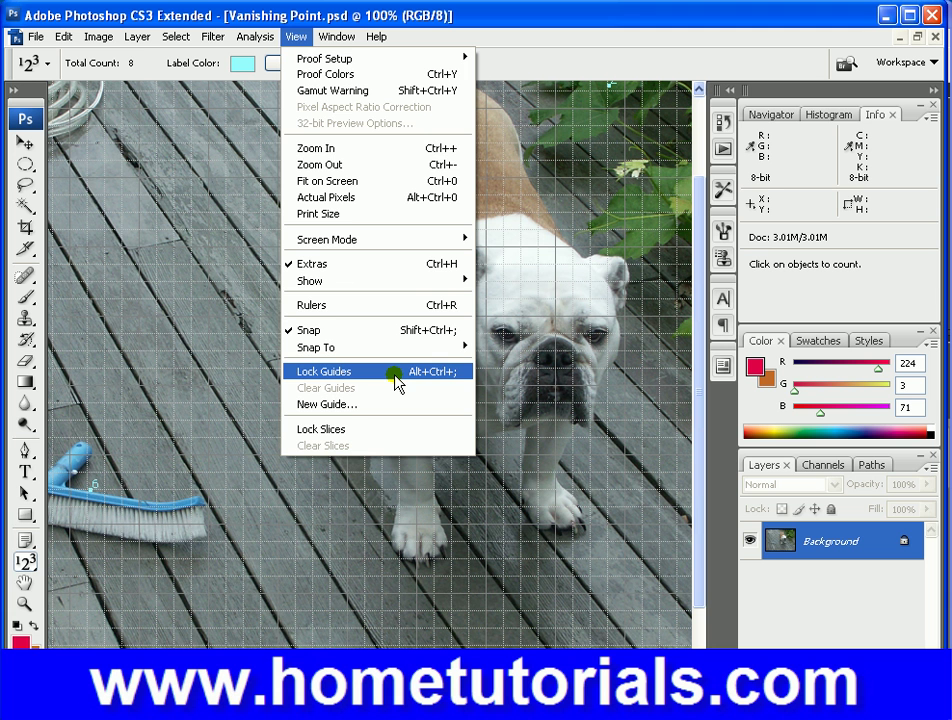
{"action": "mouse_move", "coordinate": [349, 31]}
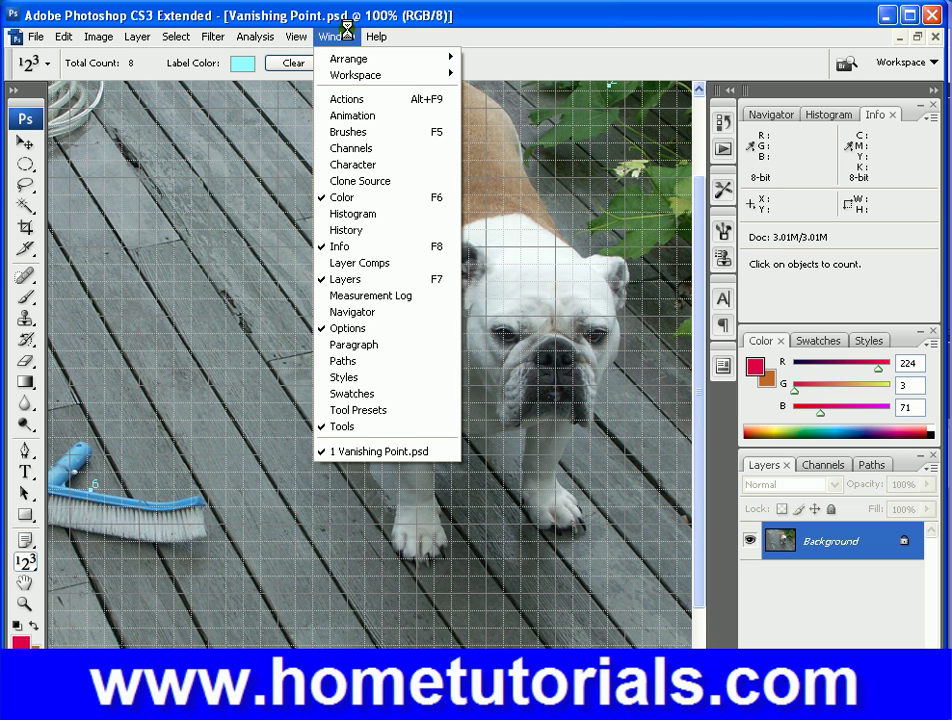
Step: Pick a Window > Workspace preset and accept the menu and shortcut change with Yes
{"action": "mouse_move", "coordinate": [369, 73]}
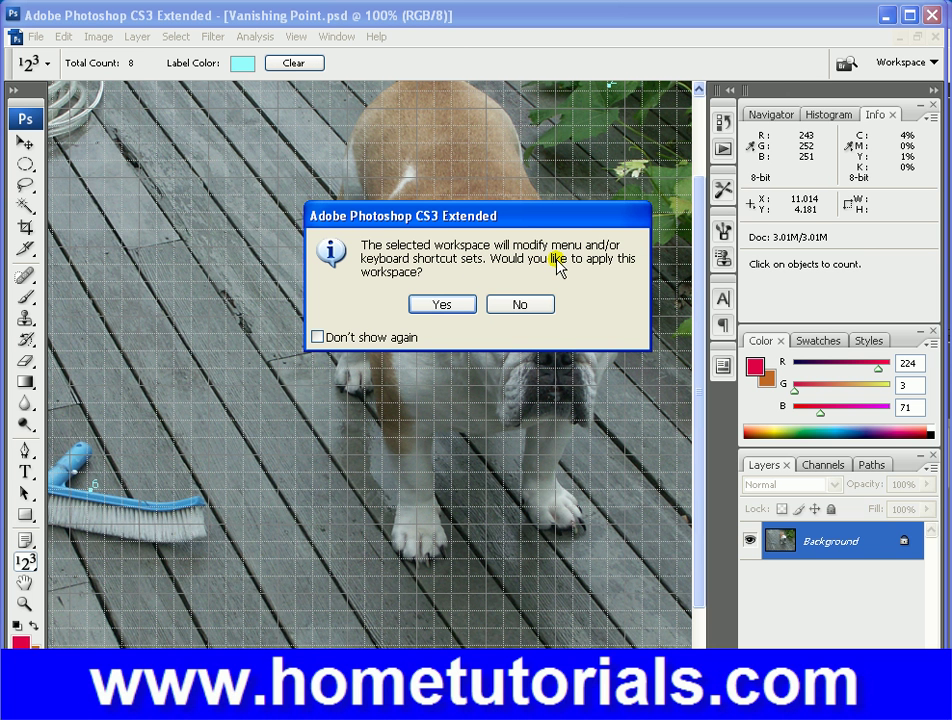
{"action": "left_click", "coordinate": [443, 305]}
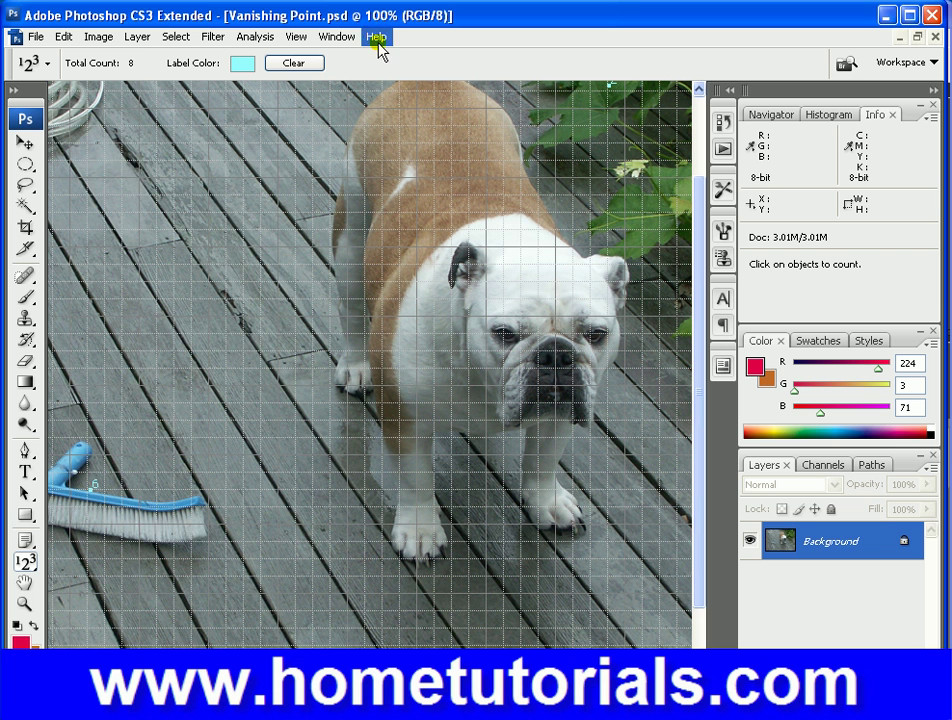
Step: Choose Window > Workspace > Default Workspace to restore the default panel layout
{"action": "left_click", "coordinate": [37, 37]}
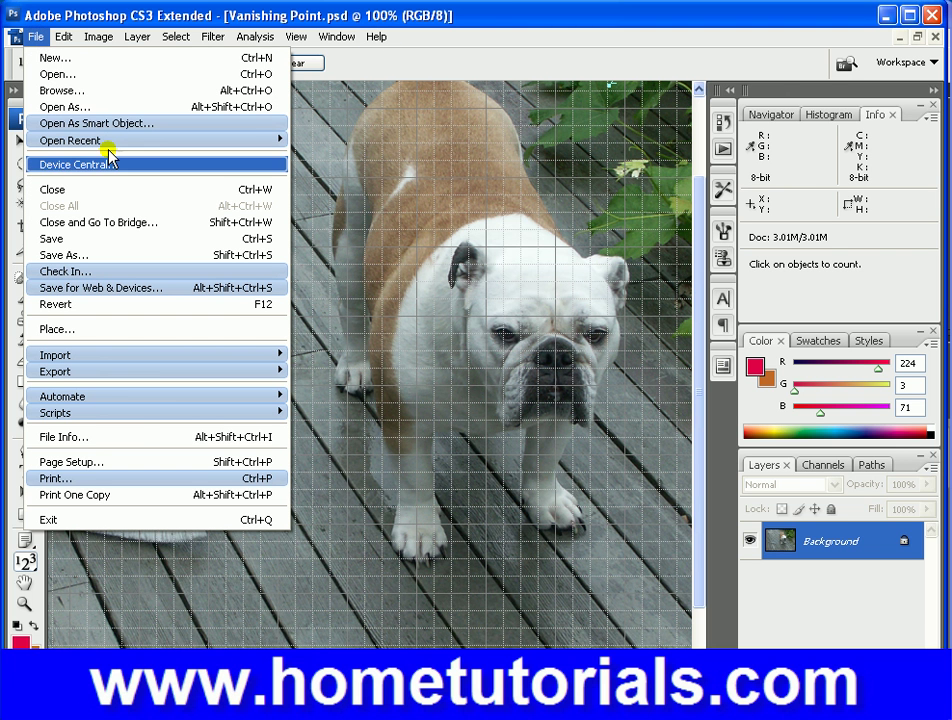
{"action": "mouse_move", "coordinate": [213, 138]}
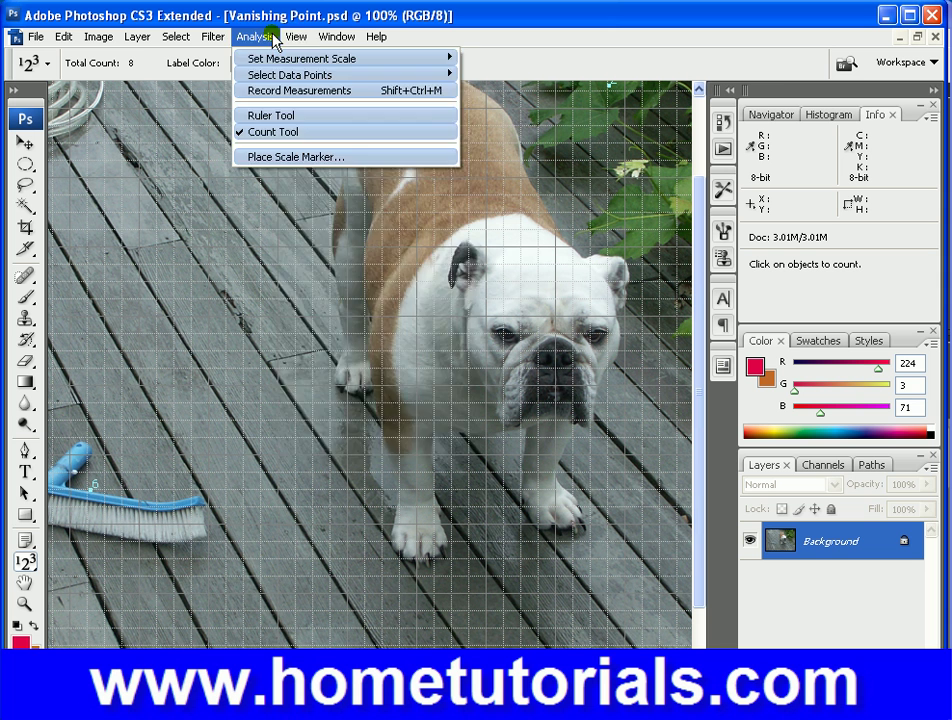
{"action": "mouse_move", "coordinate": [311, 40]}
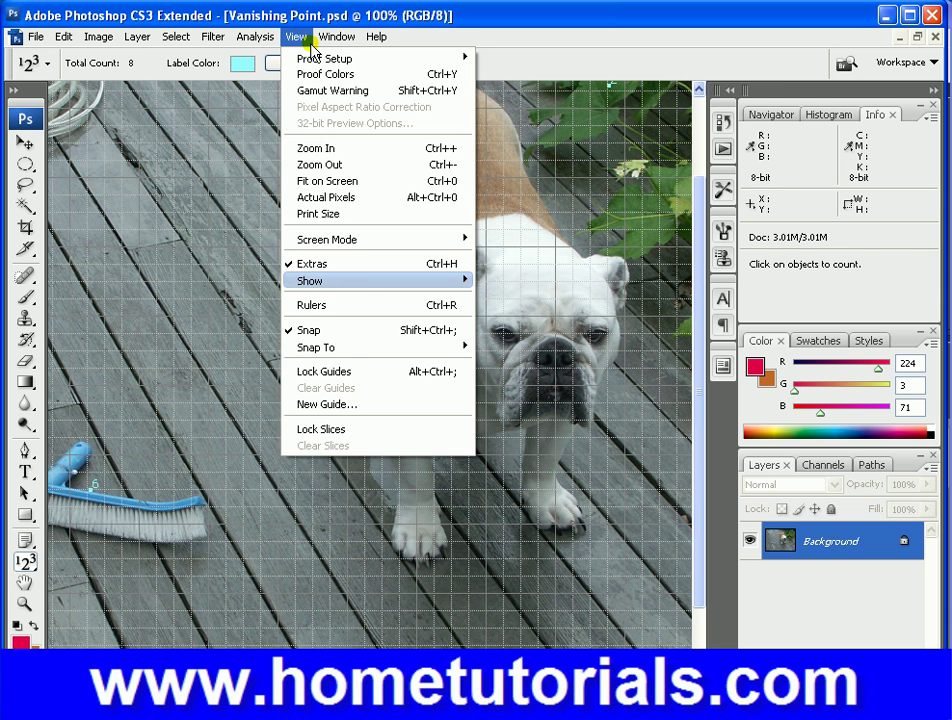
{"action": "mouse_move", "coordinate": [430, 78]}
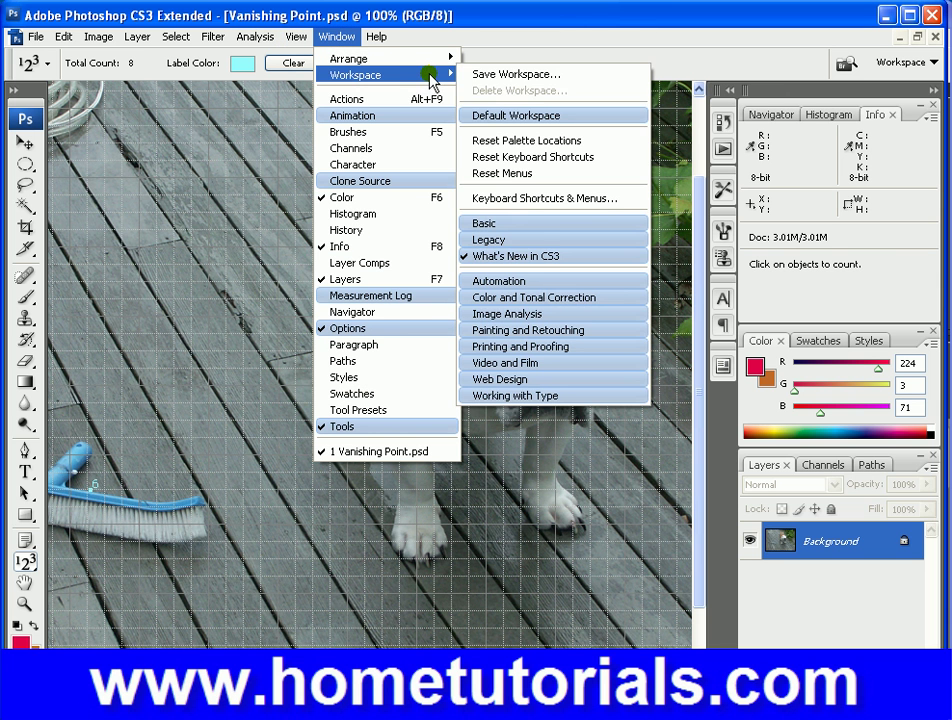
{"action": "left_click", "coordinate": [573, 117]}
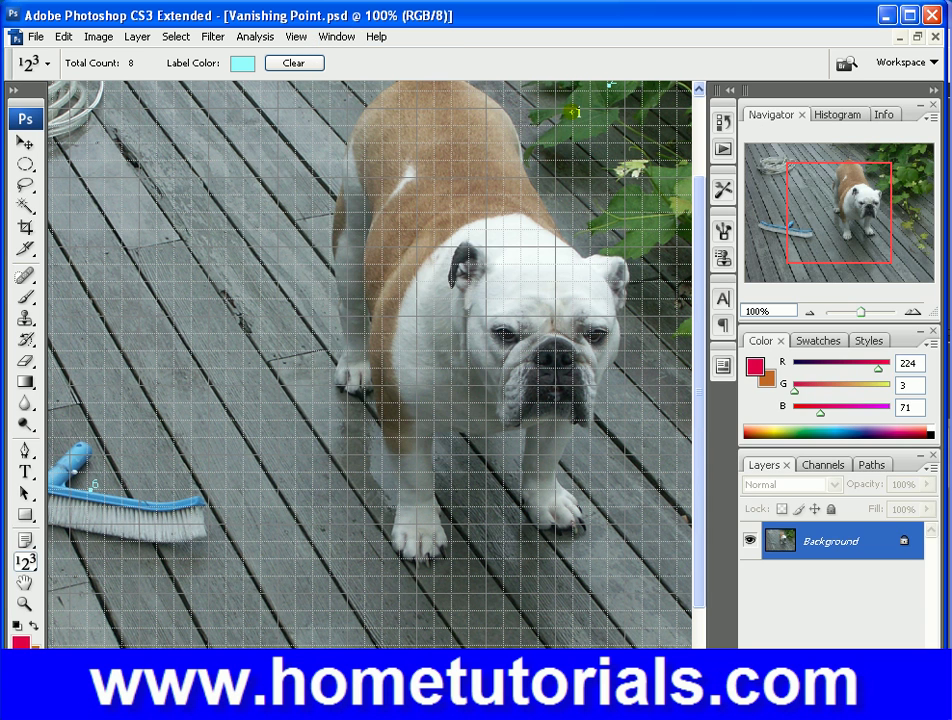
Step: Move across the Analysis, View and Window menus toward the Navigator entry
{"action": "left_click", "coordinate": [272, 37]}
{"action": "mouse_move", "coordinate": [303, 37]}
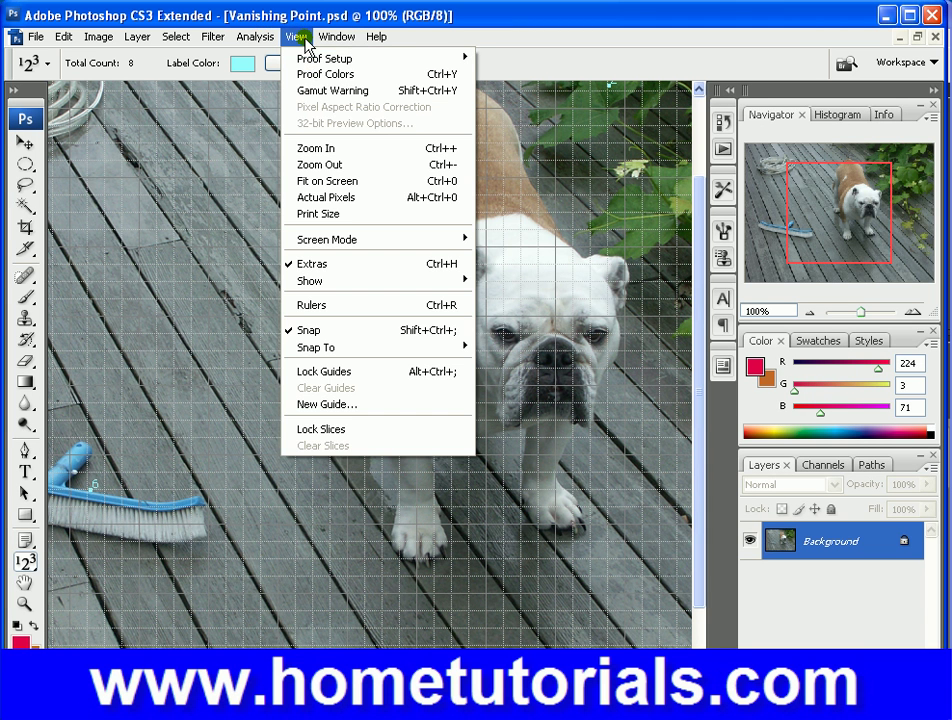
{"action": "mouse_move", "coordinate": [338, 36]}
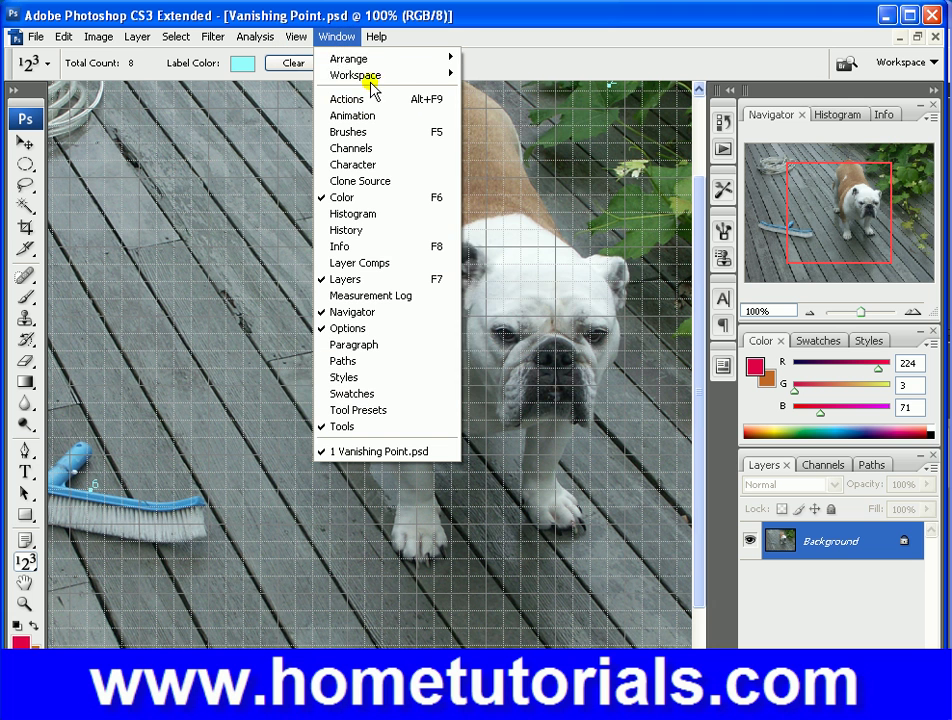
{"action": "mouse_move", "coordinate": [374, 79]}
Step: Hide the Navigator panel and show the Styles panel from the Window menu
{"action": "left_click", "coordinate": [410, 313]}
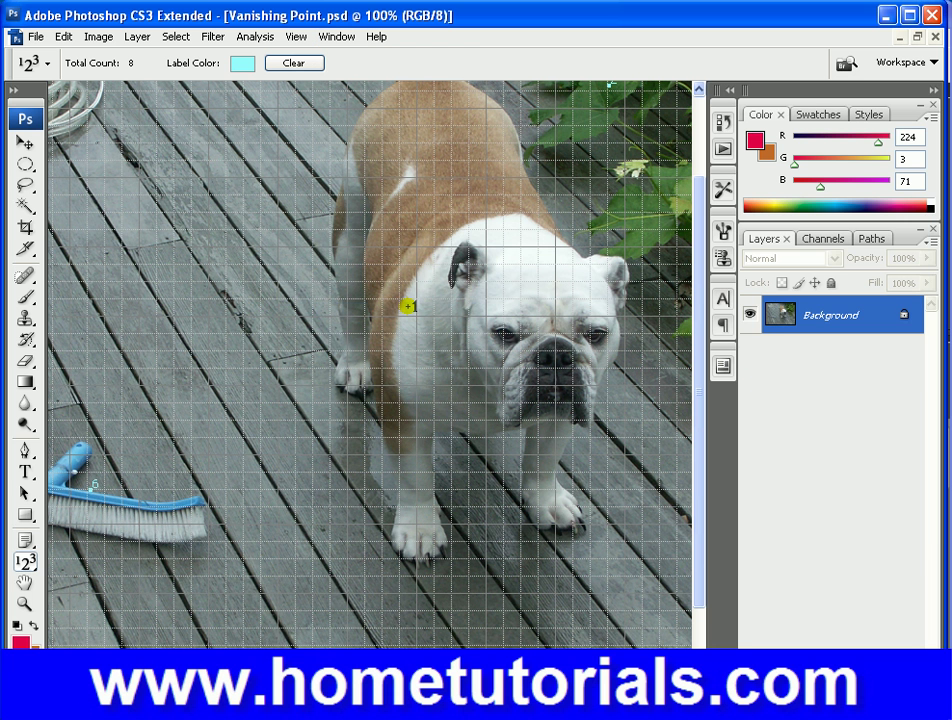
{"action": "left_click", "coordinate": [295, 37]}
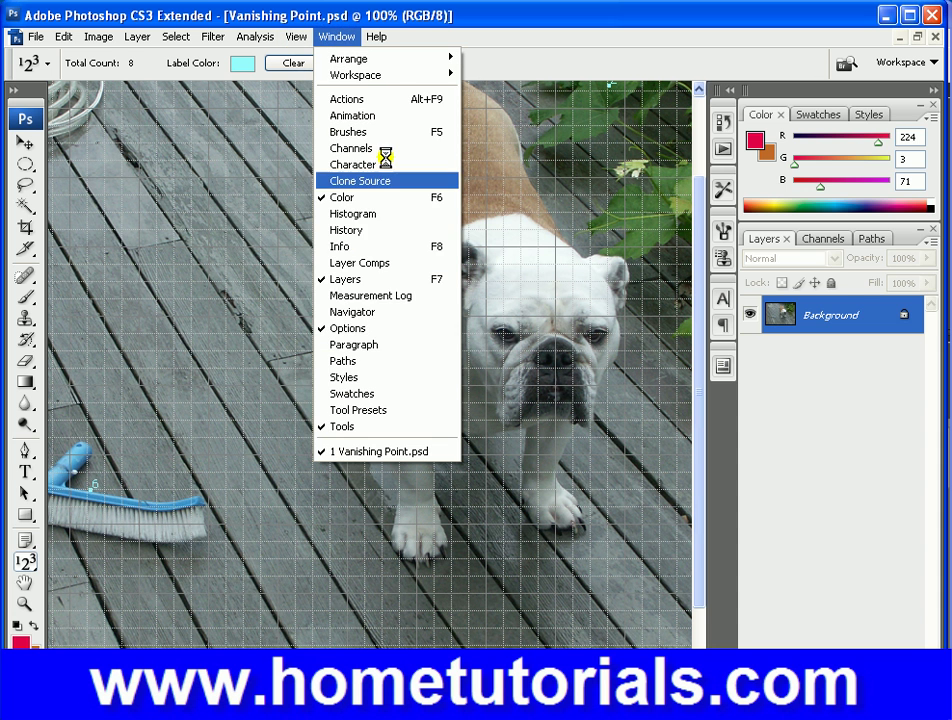
{"action": "left_click", "coordinate": [410, 377]}
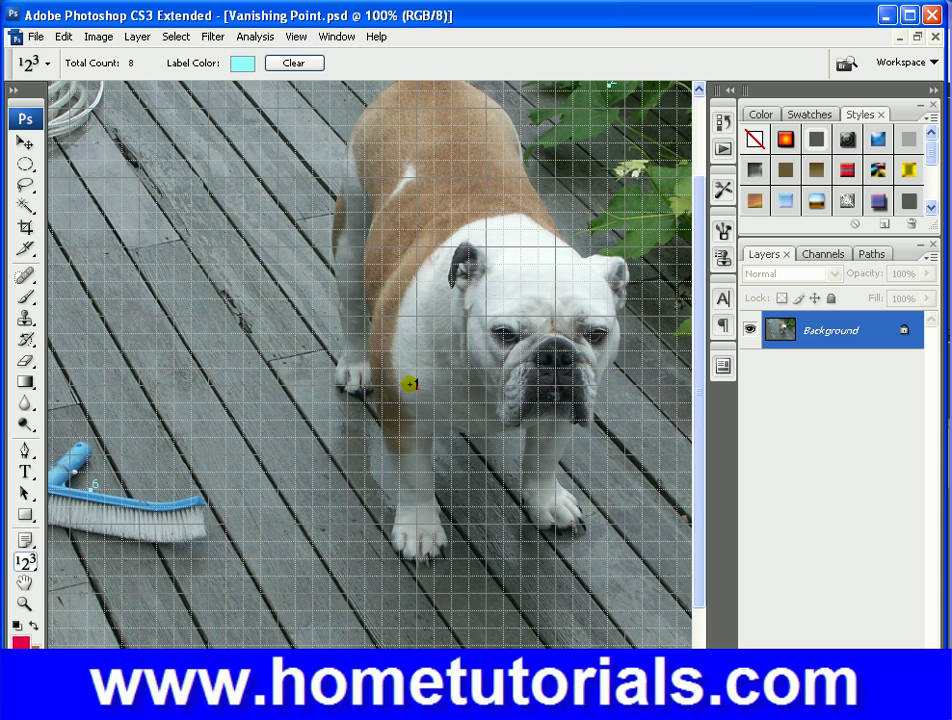
Step: Browse the View and Window menus again without choosing a command
{"action": "left_click", "coordinate": [299, 36]}
{"action": "mouse_move", "coordinate": [336, 36]}
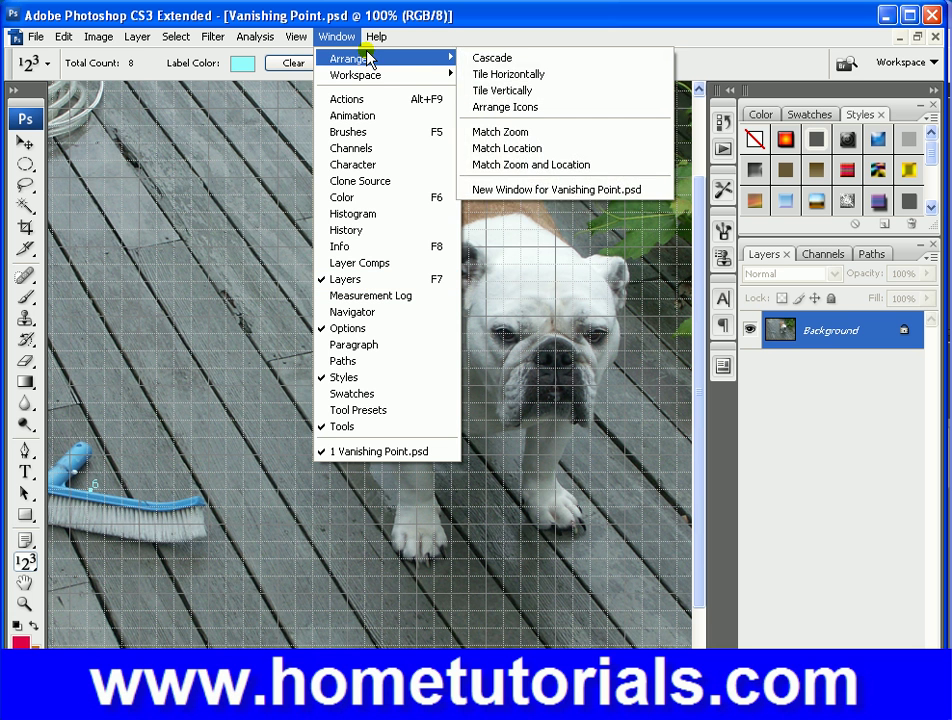
{"action": "mouse_move", "coordinate": [377, 37]}
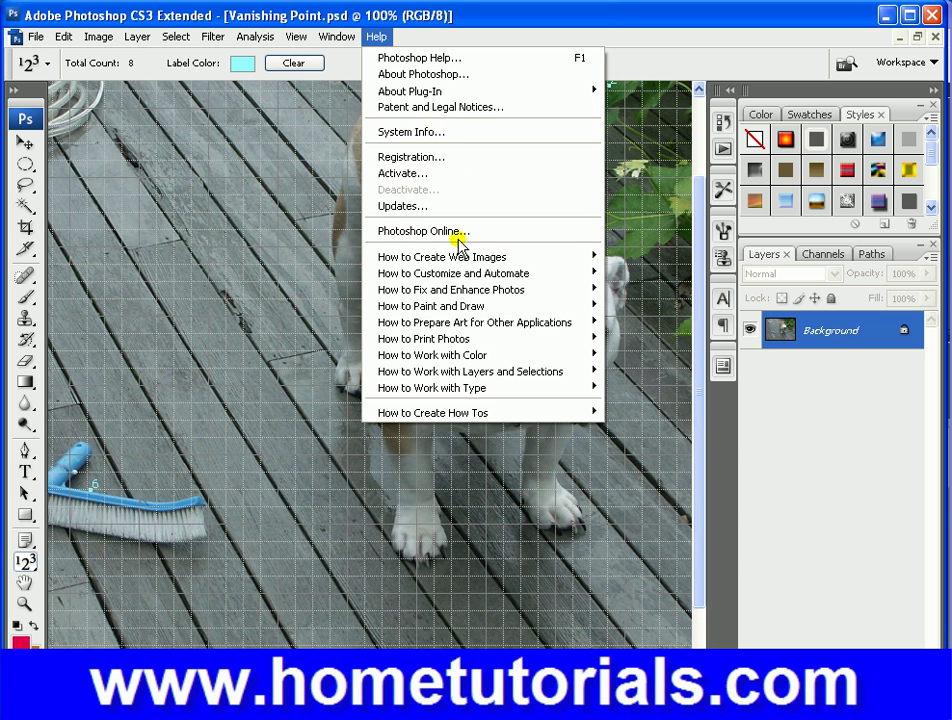
Step: Browse the Help menu's How To submenus down to How to Work with Type
{"action": "mouse_move", "coordinate": [459, 257]}
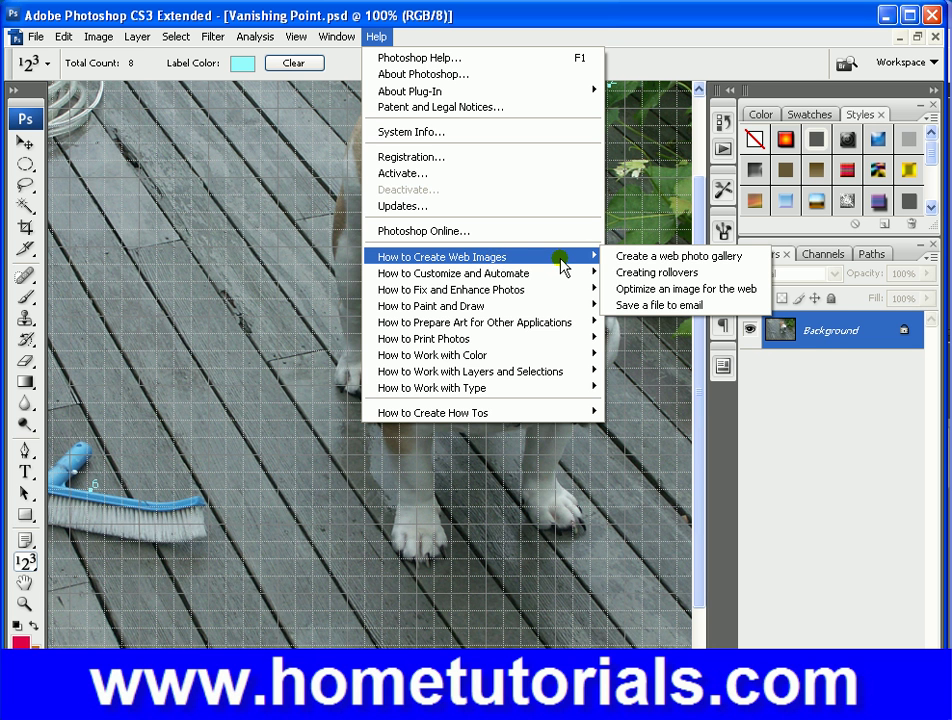
{"action": "mouse_move", "coordinate": [531, 273]}
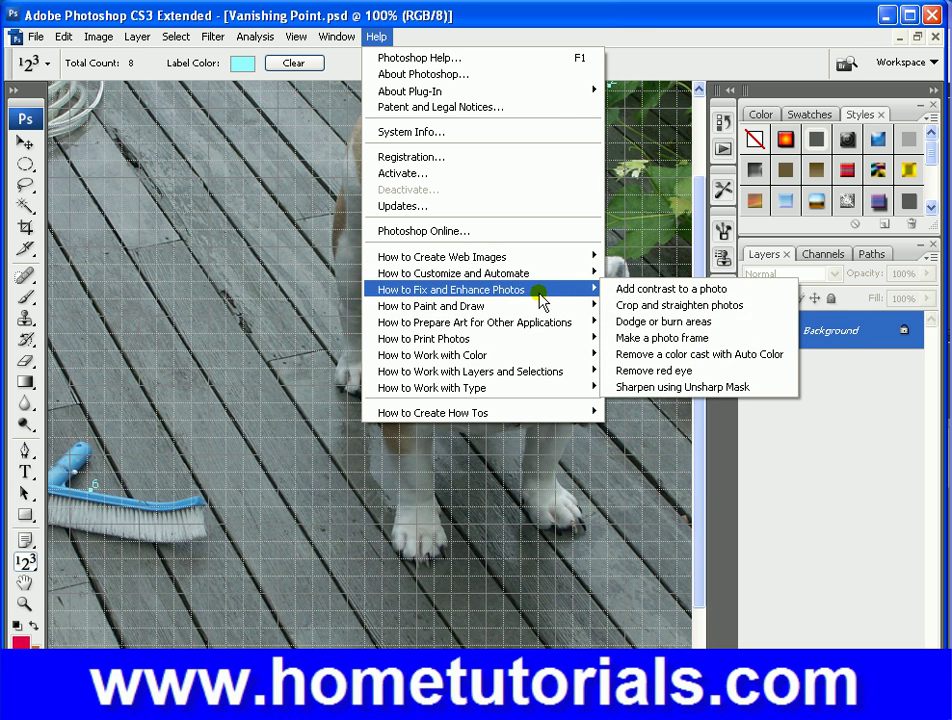
{"action": "mouse_move", "coordinate": [524, 335]}
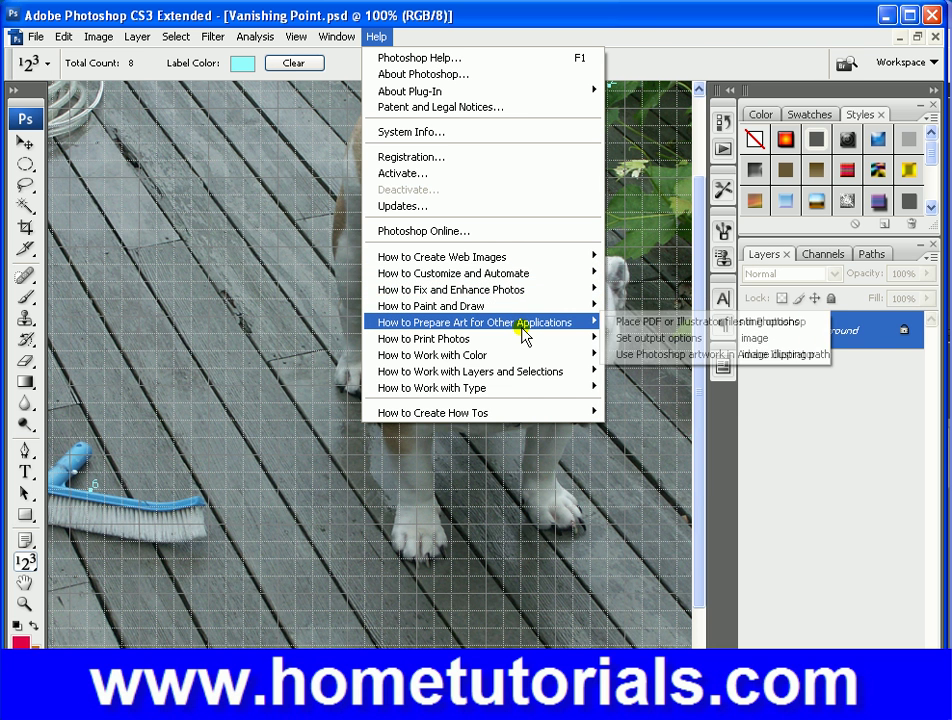
{"action": "mouse_move", "coordinate": [495, 338]}
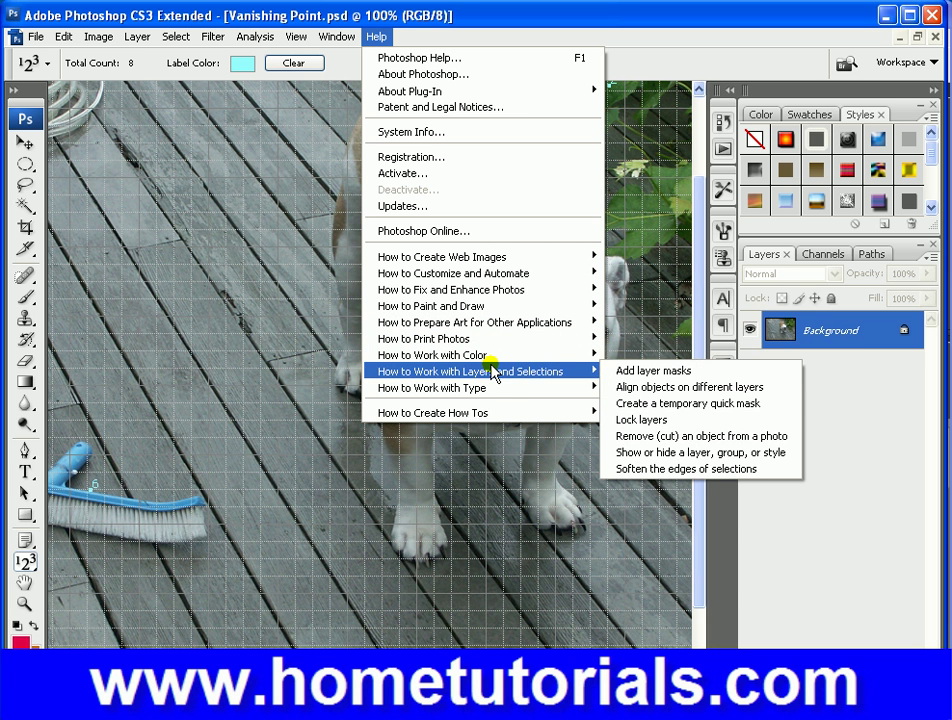
{"action": "mouse_move", "coordinate": [520, 386]}
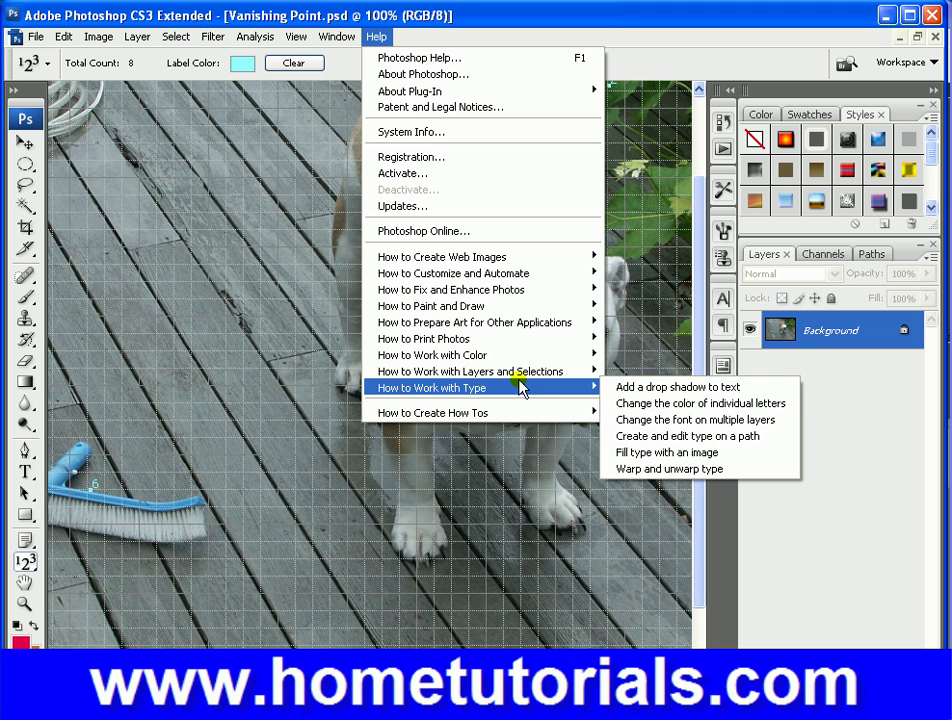
{"action": "mouse_move", "coordinate": [523, 412]}
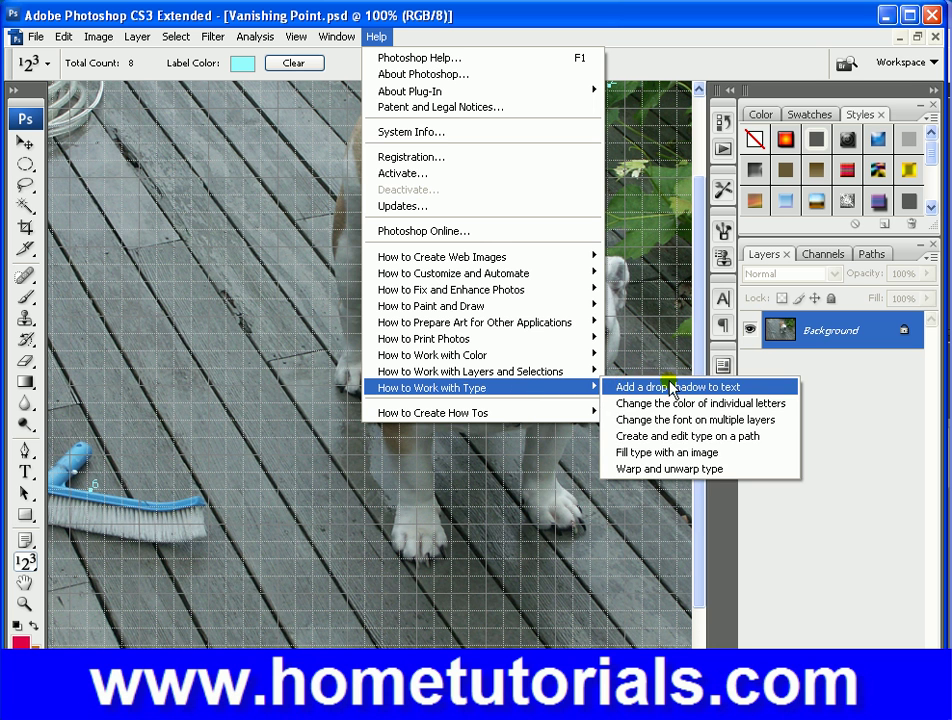
Step: View the 'Add a drop shadow to text' topic in Help Viewer, then close it
{"action": "left_click", "coordinate": [672, 387]}
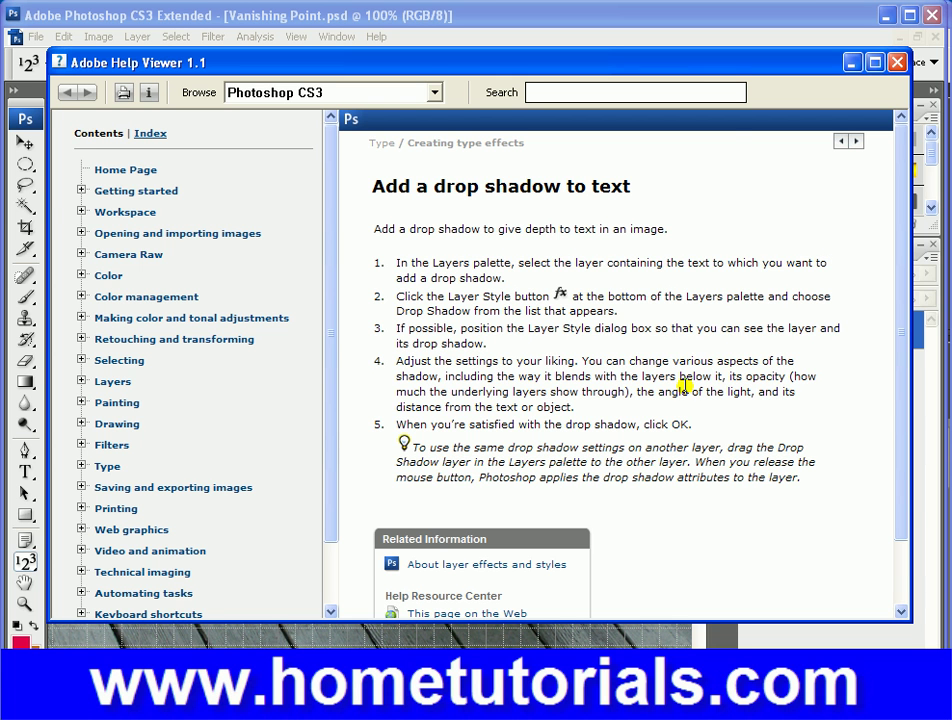
{"action": "left_click", "coordinate": [898, 62]}
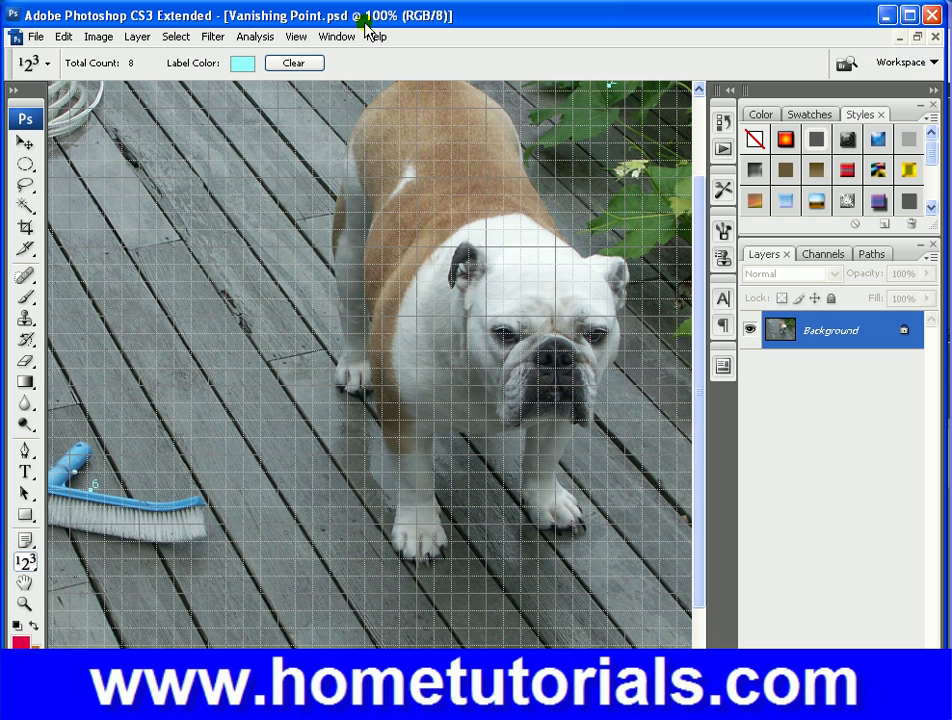